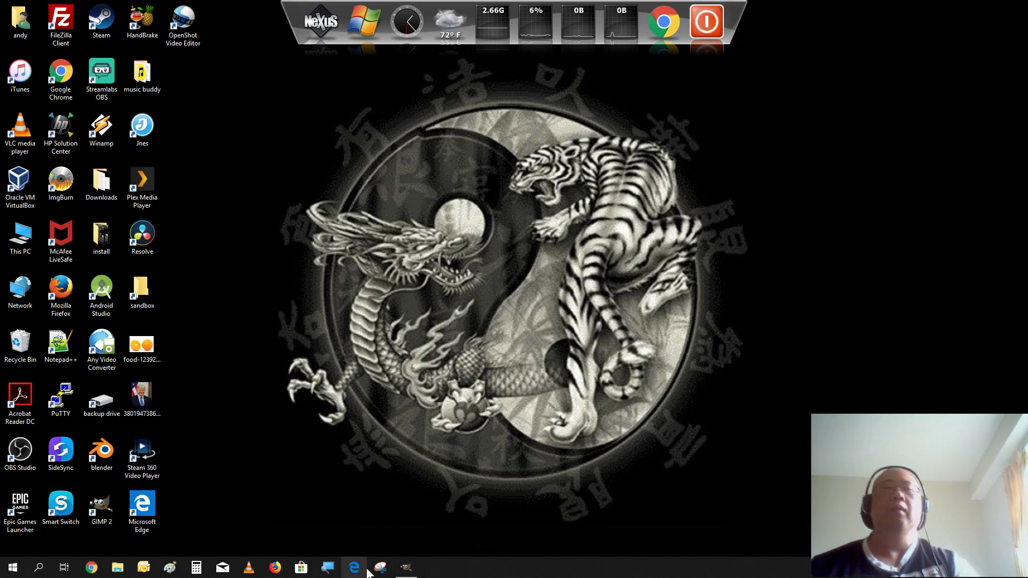
# Switch to GIMP and create a new blank image 1280 px wide and 720 px high.
pyautogui.click(407, 567)
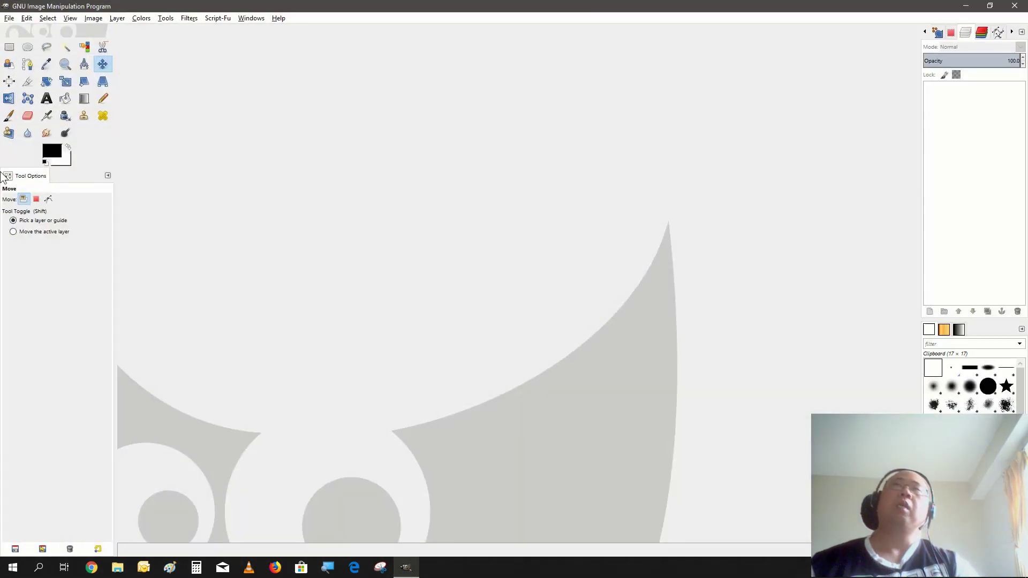
pyautogui.click(5, 20)
pyautogui.moveTo(25, 21)
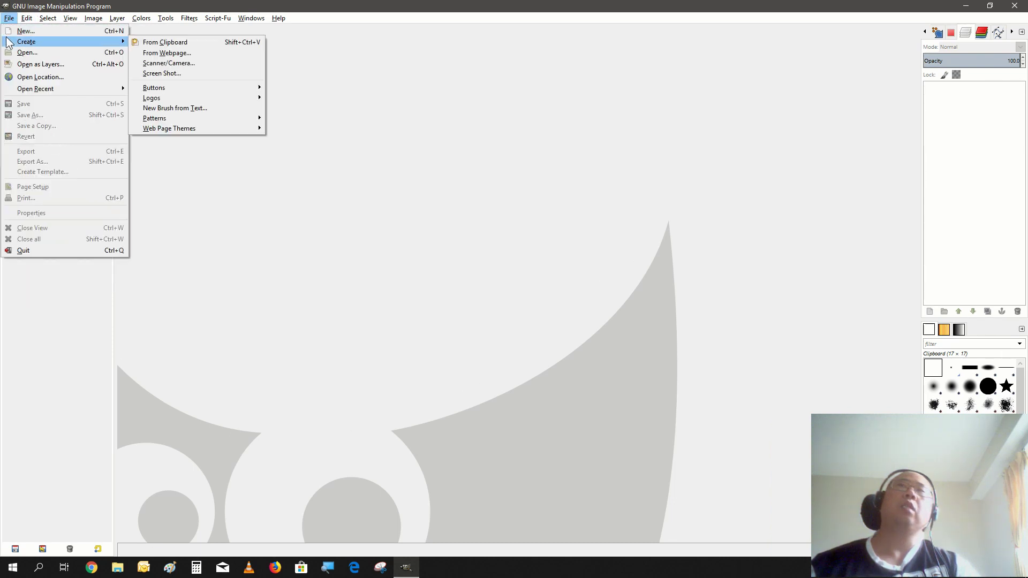
pyautogui.click(9, 31)
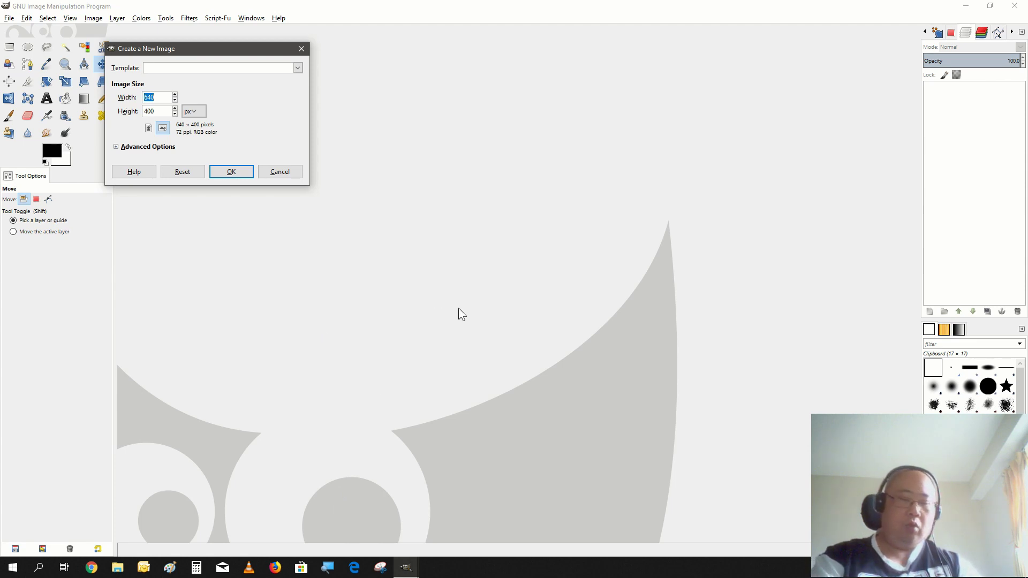
pyautogui.write('1280')
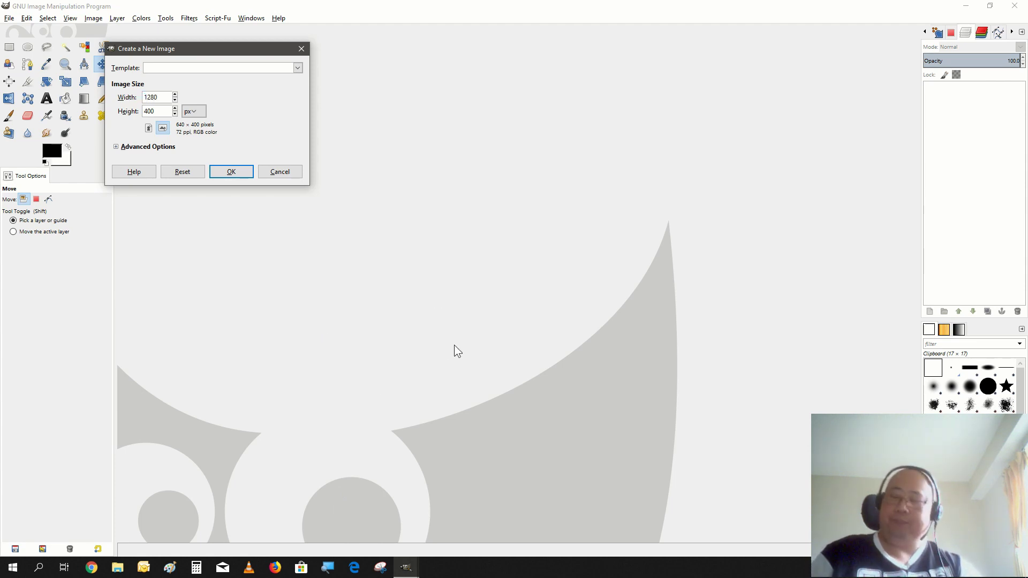
pyautogui.press('Tab')
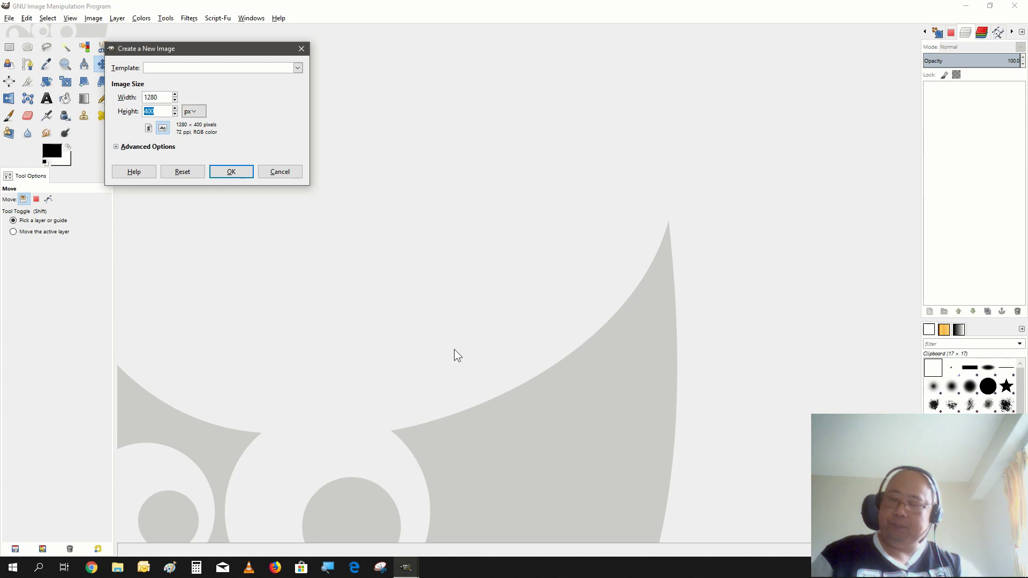
pyautogui.write('720')
pyautogui.press('Return')
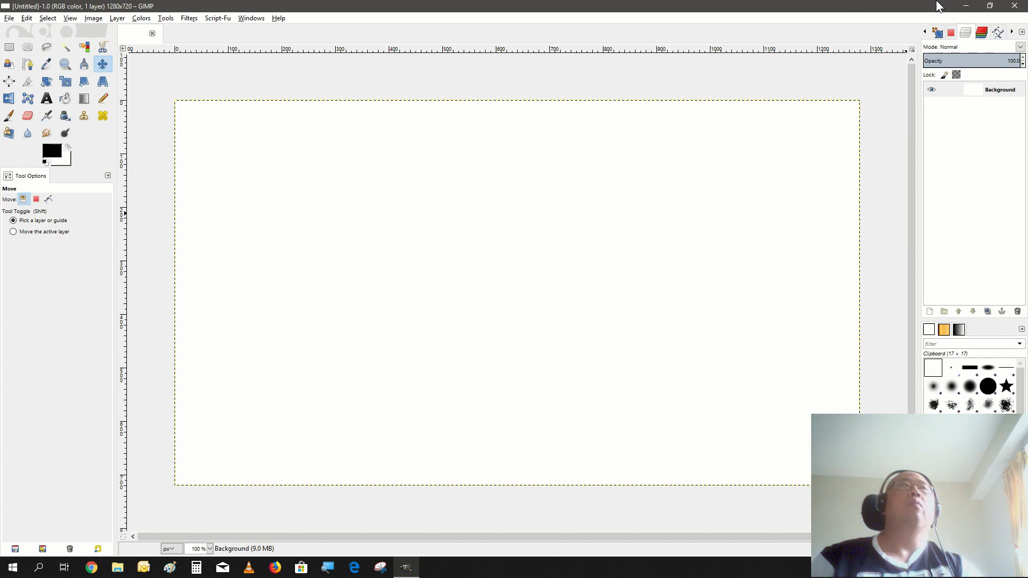
# Bring the orange photo and the portrait photo from the desktop into the image as layers, with the GIMP window maximized again.
pyautogui.click(988, 6)
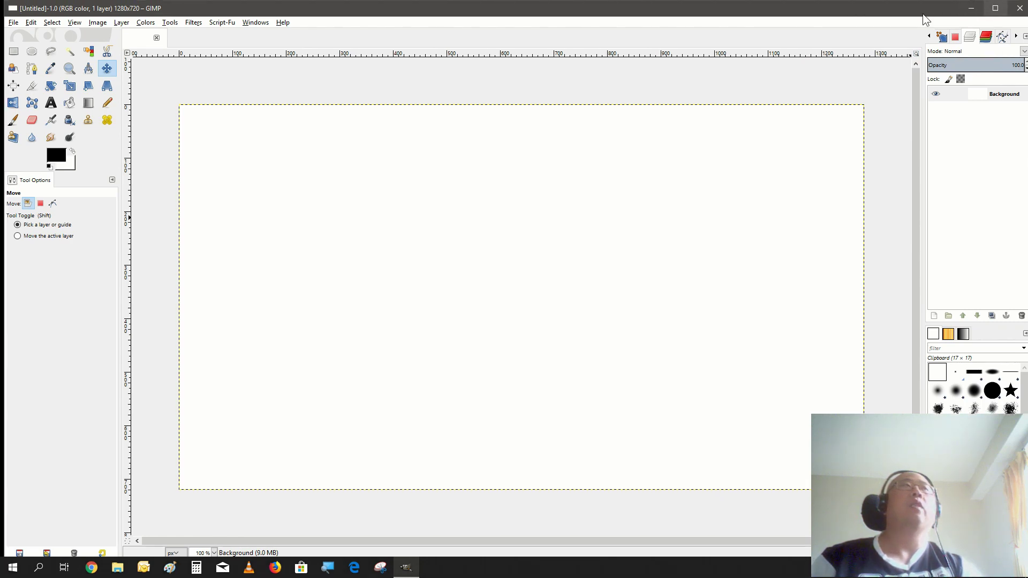
pyautogui.moveTo(643, 12); pyautogui.dragTo(936, 16)
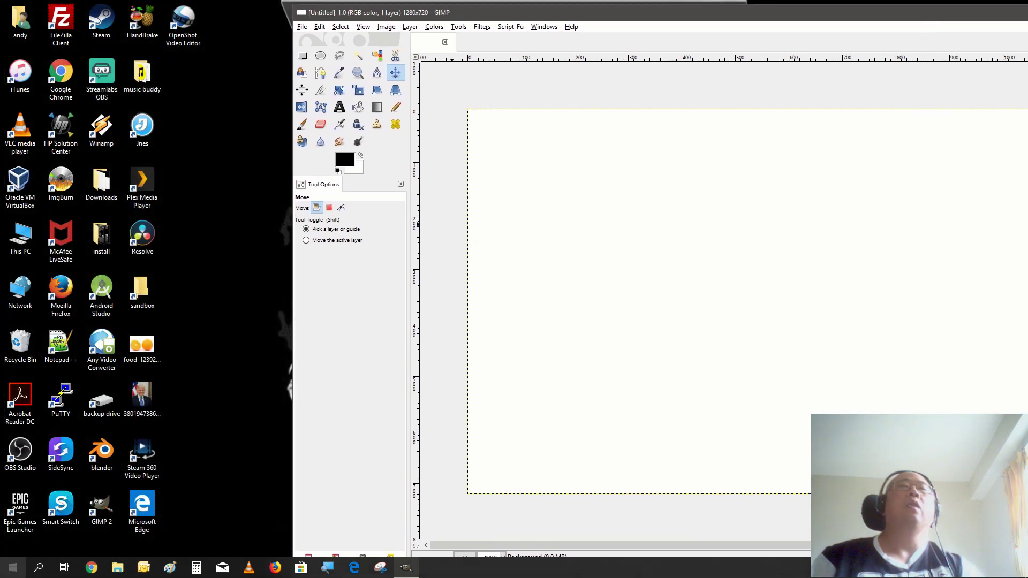
pyautogui.moveTo(175, 358); pyautogui.dragTo(148, 377)
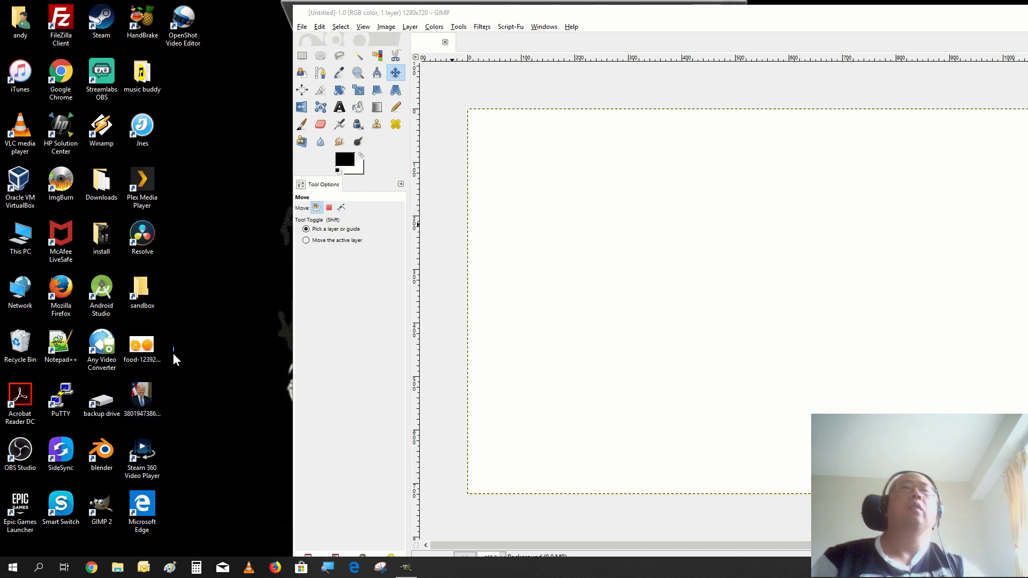
pyautogui.moveTo(155, 381); pyautogui.dragTo(137, 409)
pyautogui.moveTo(144, 351); pyautogui.dragTo(746, 266)
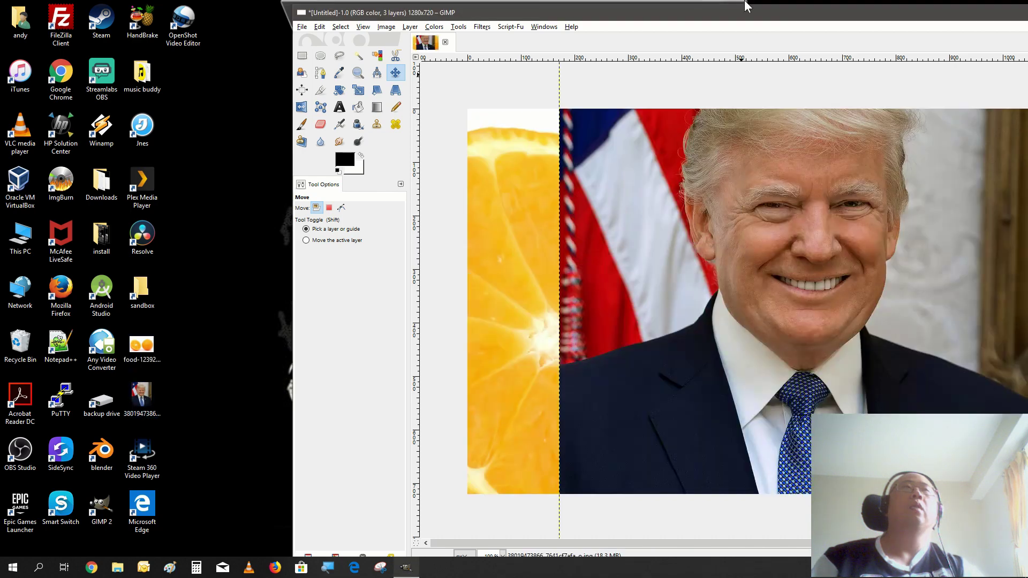
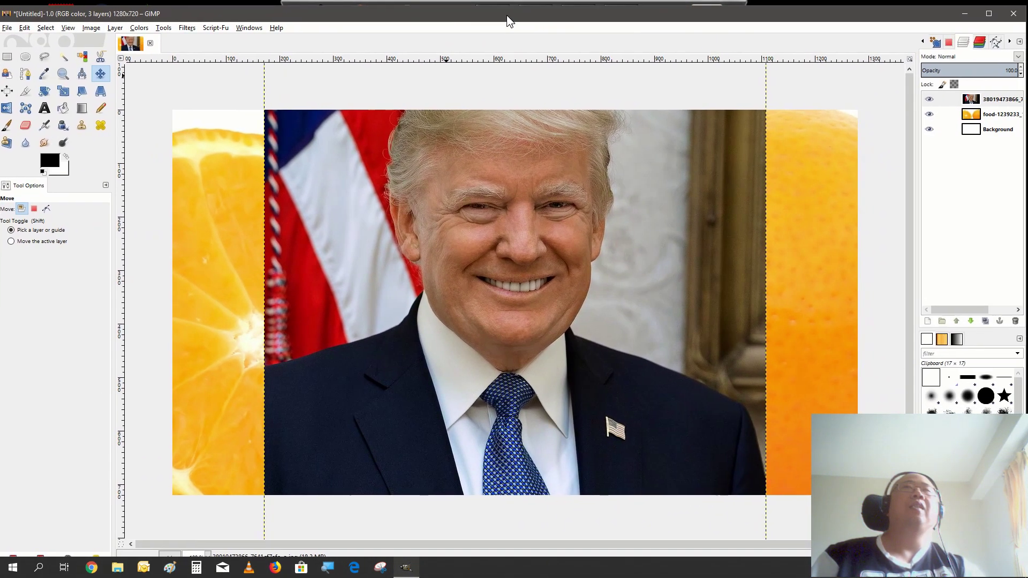
pyautogui.click(978, 12)
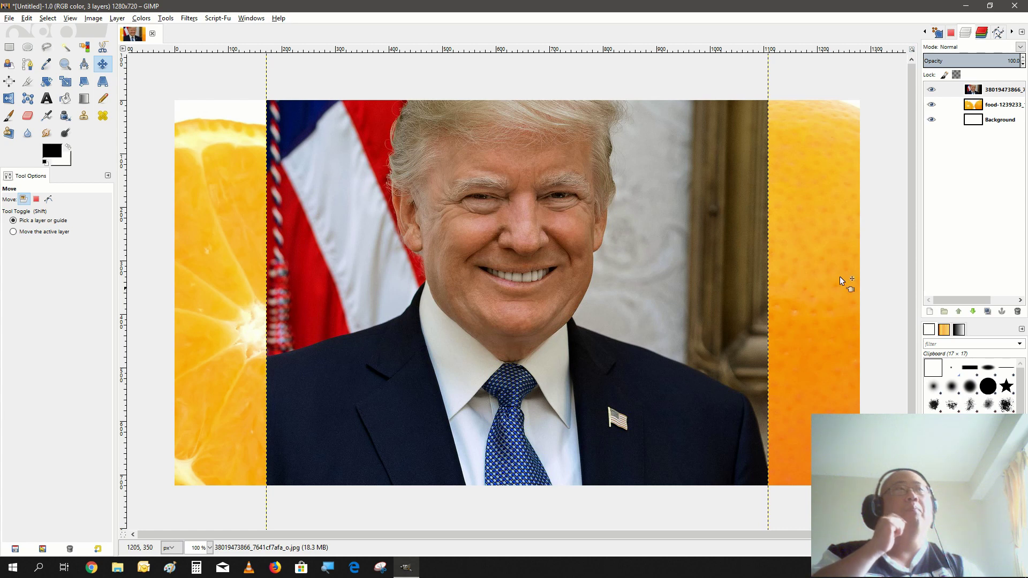
# Raise the orange photo layer to the top of the layer stack.
pyautogui.click(1017, 110)
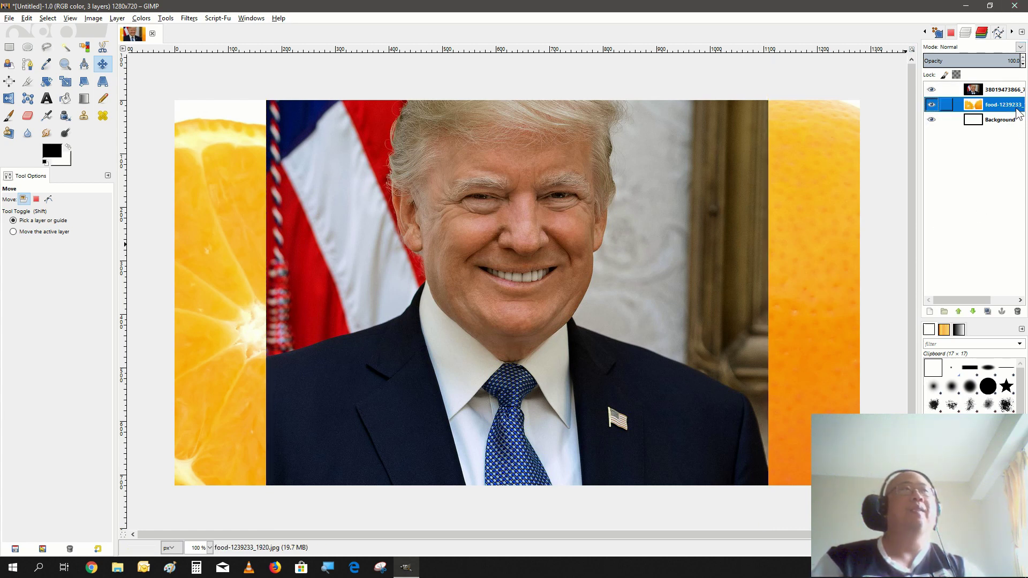
pyautogui.moveTo(1015, 99); pyautogui.dragTo(997, 87)
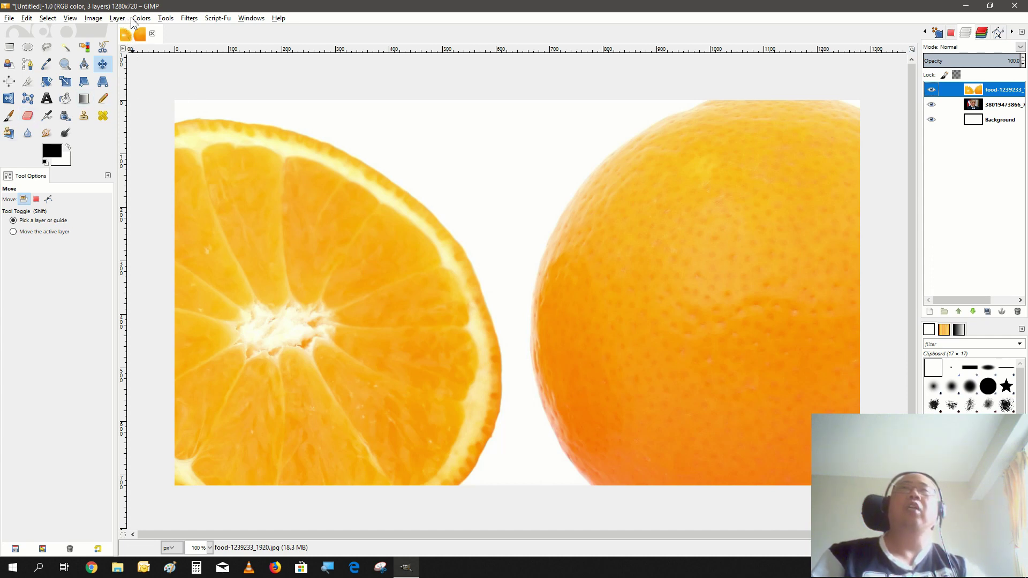
pyautogui.click(188, 18)
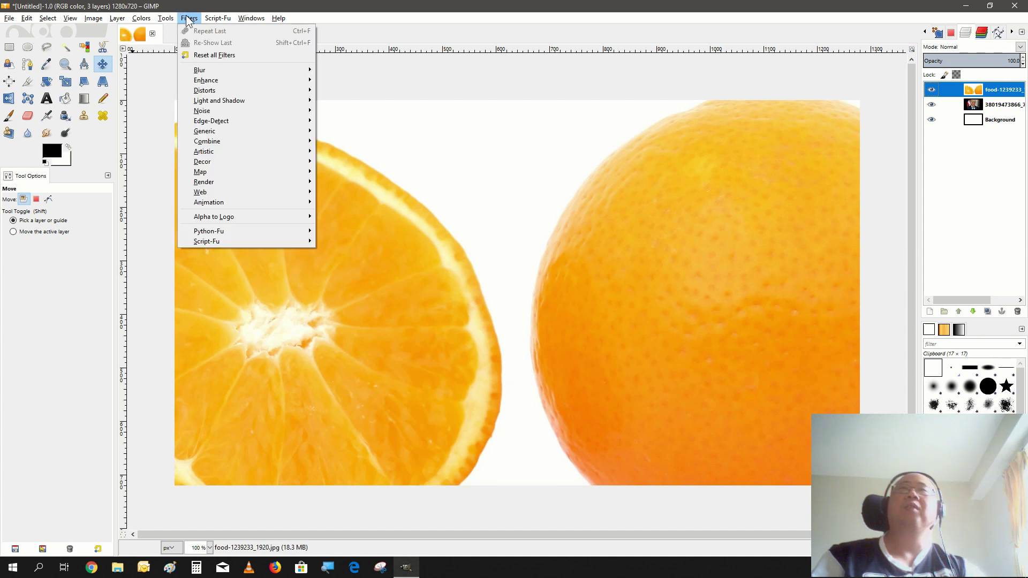
pyautogui.click(188, 18)
pyautogui.click(93, 18)
pyautogui.click(1011, 95)
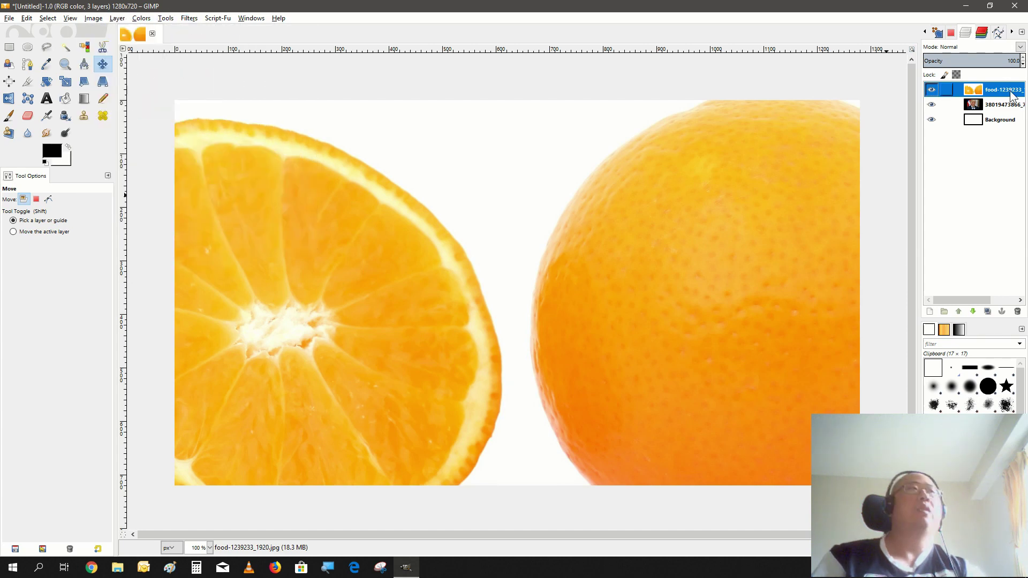
pyautogui.rightClick(1010, 95)
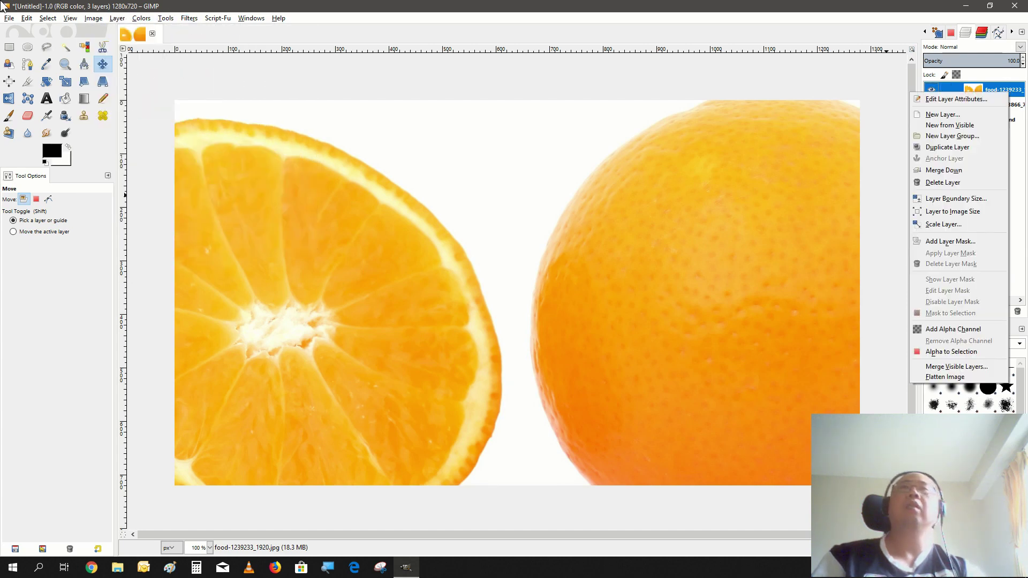
# Scale the orange photo layer to 1280 px wide, keeping its proportions with cubic interpolation.
pyautogui.click(116, 18)
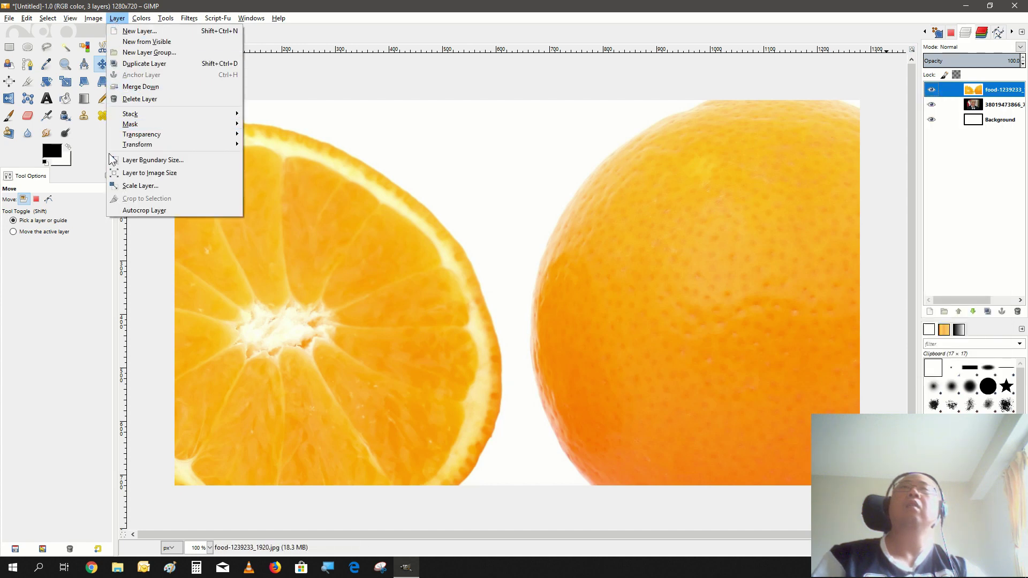
pyautogui.click(141, 186)
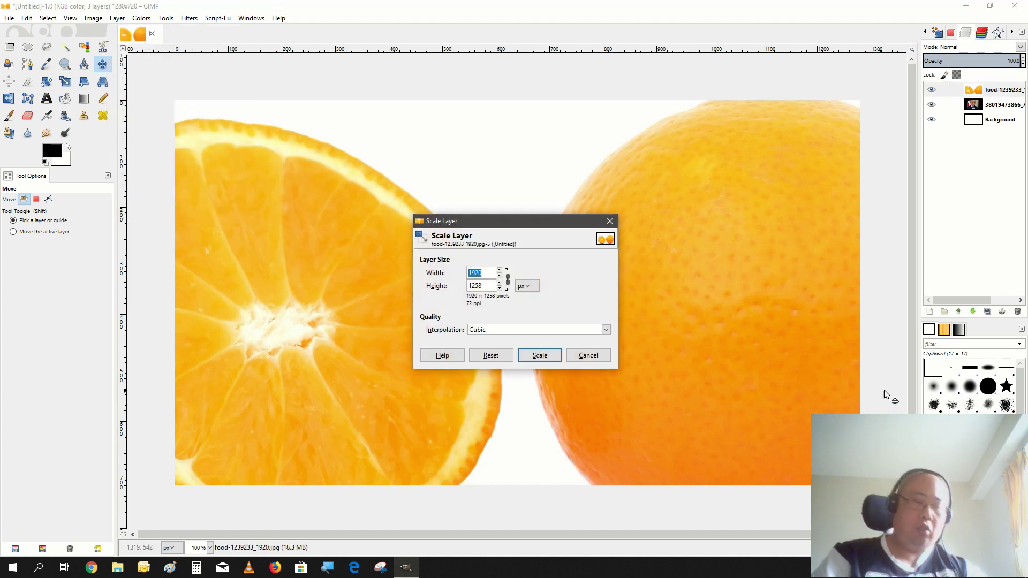
pyautogui.write('12')
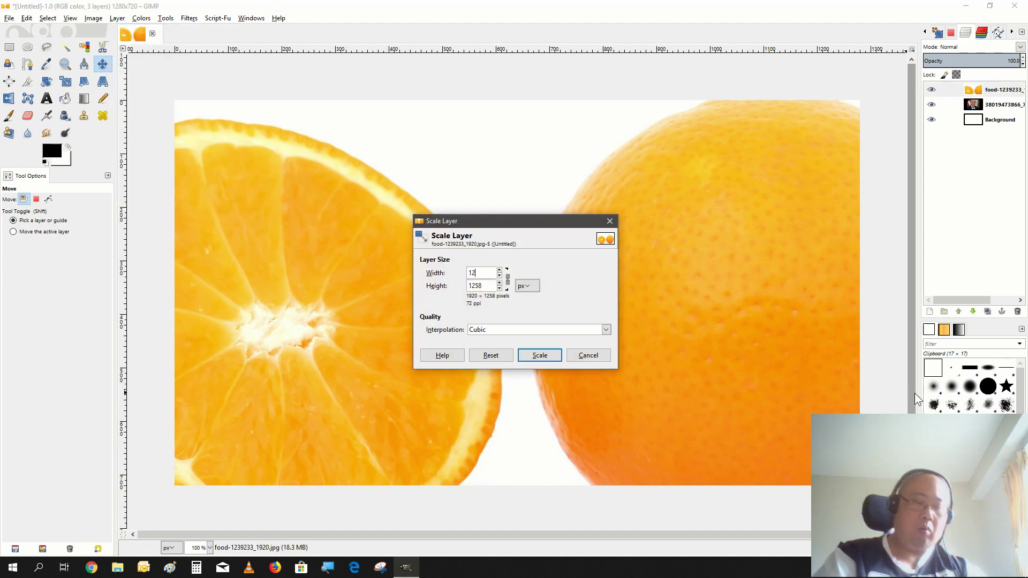
pyautogui.write('80')
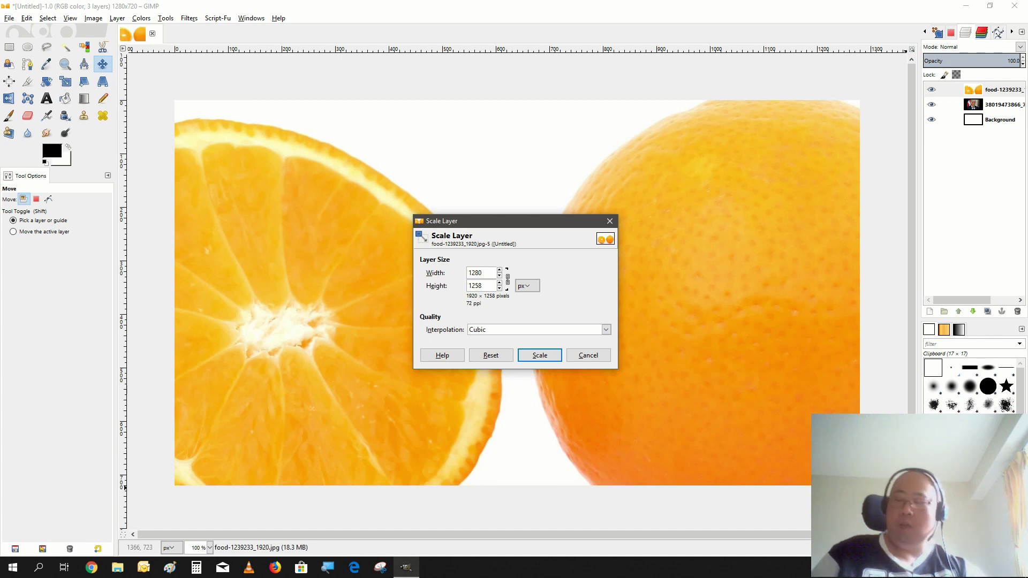
pyautogui.press('Tab')
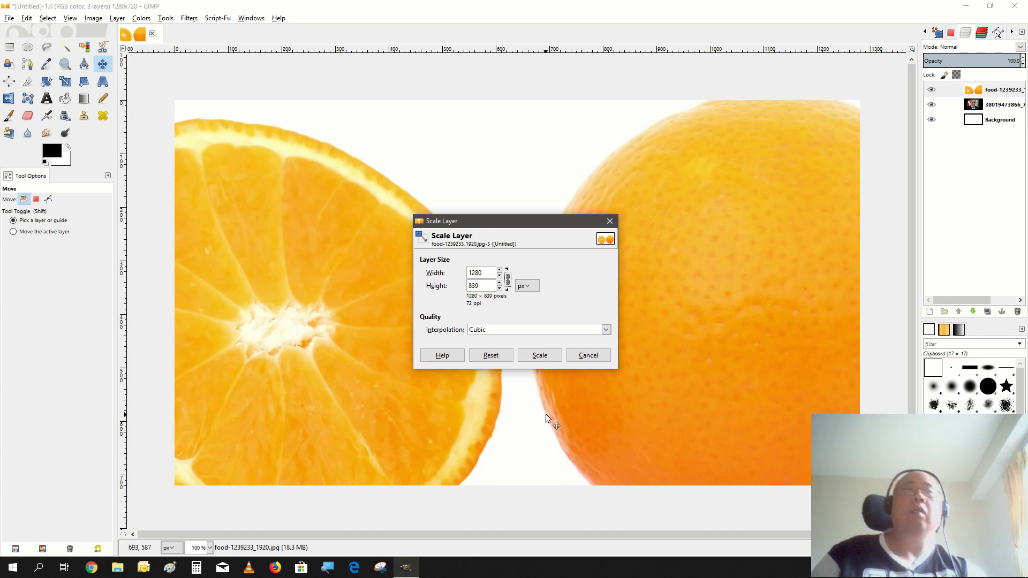
pyautogui.click(558, 358)
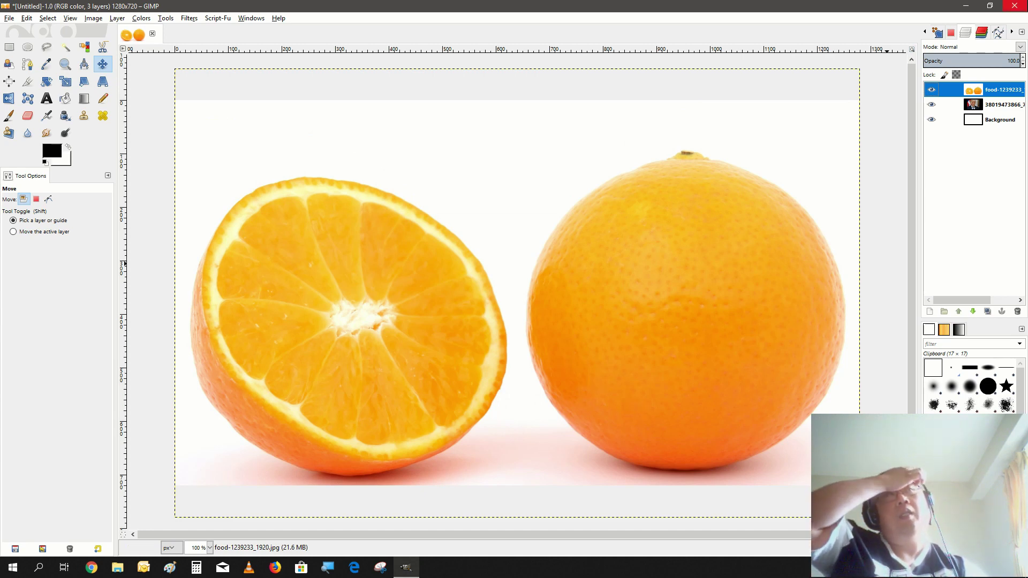
# Reorder the layers so the portrait sits directly above the orange photo.
pyautogui.click(997, 107)
pyautogui.moveTo(996, 107)
pyautogui.mouseDown()
pyautogui.moveTo(999, 81)
pyautogui.moveTo(984, 109)
pyautogui.mouseUp()
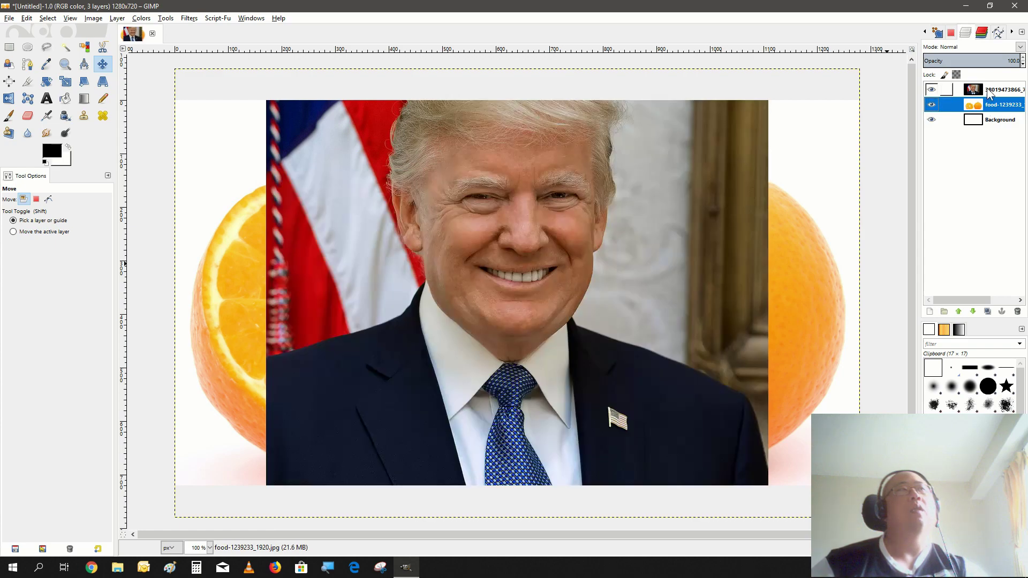
# Add an alpha channel to the portrait layer and move the portrait down and slightly left so the whole head lies on the canvas.
pyautogui.rightClick(988, 91)
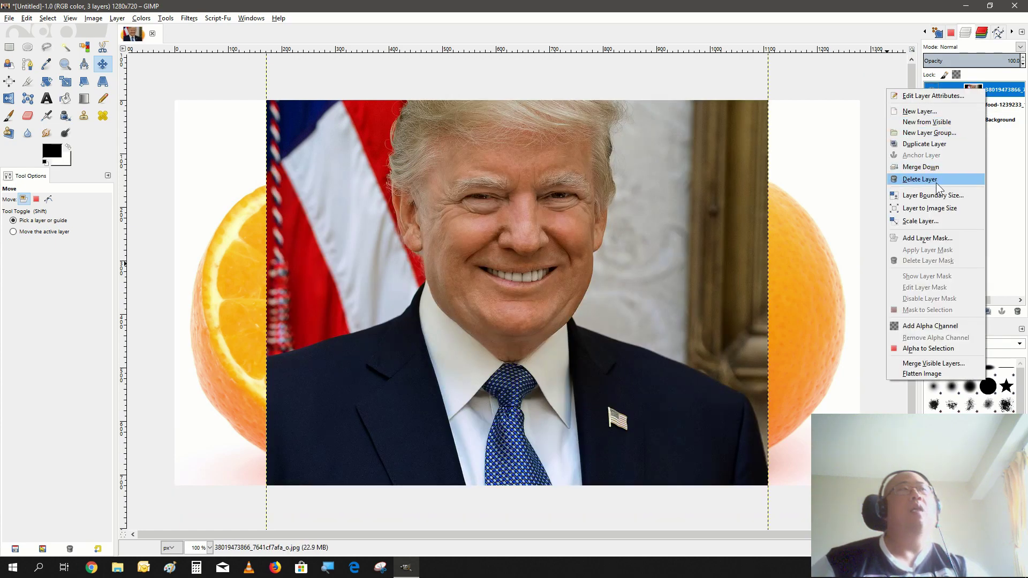
pyautogui.click(956, 328)
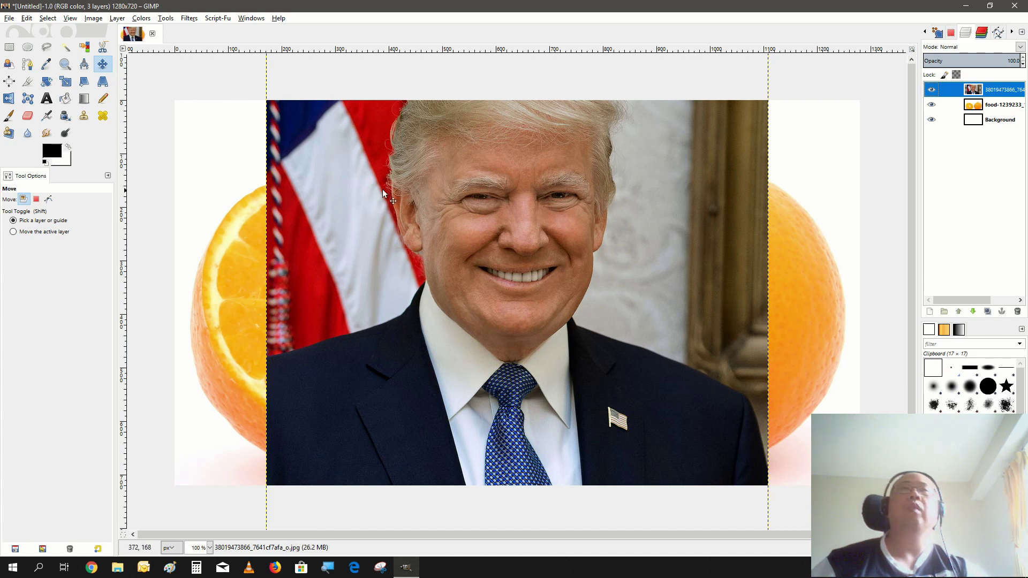
pyautogui.moveTo(536, 235); pyautogui.dragTo(512, 325)
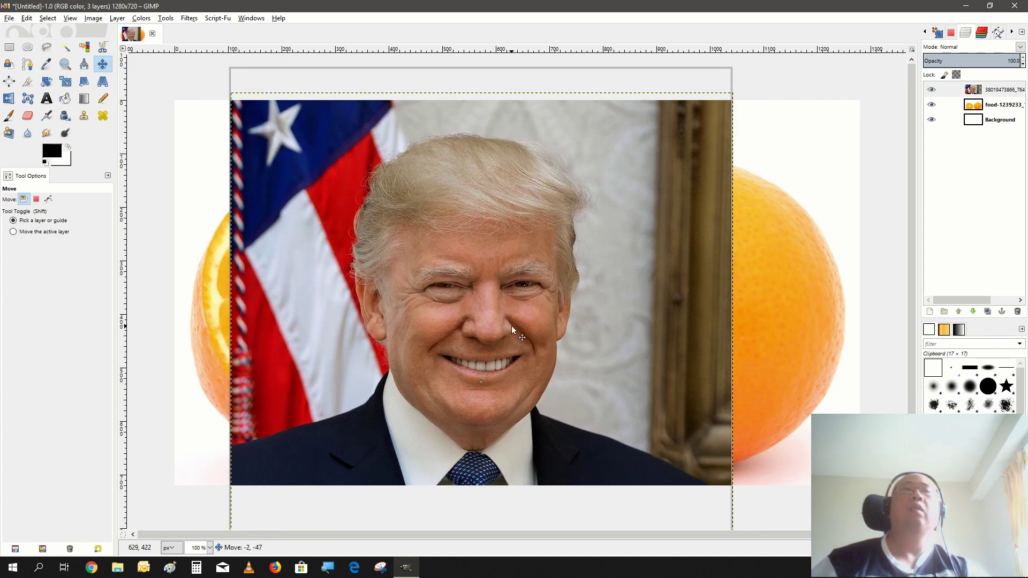
# Set up the Eraser with the soft brush 2. Hardness 025 at a size of about 274.
pyautogui.click(29, 116)
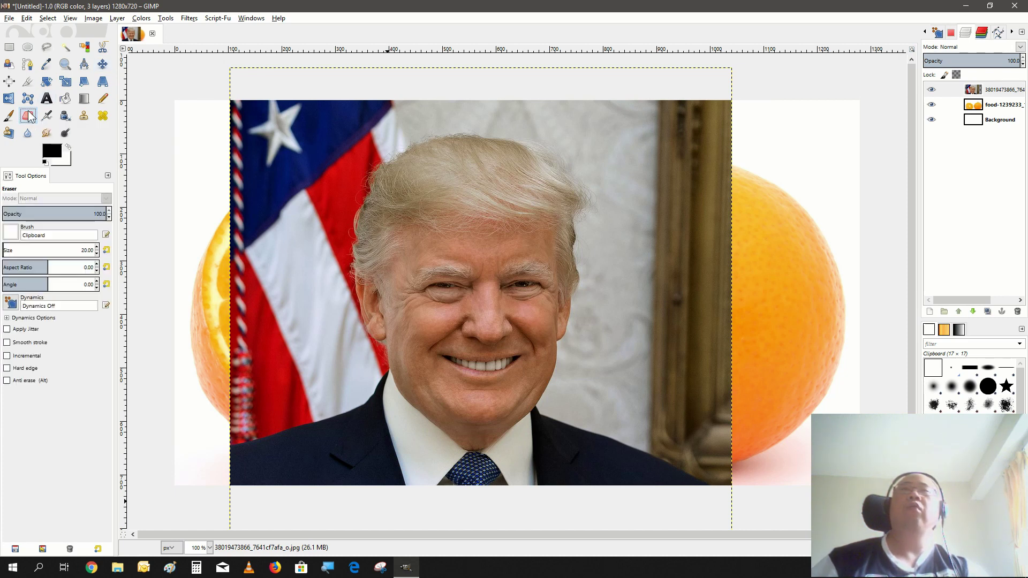
pyautogui.click(10, 232)
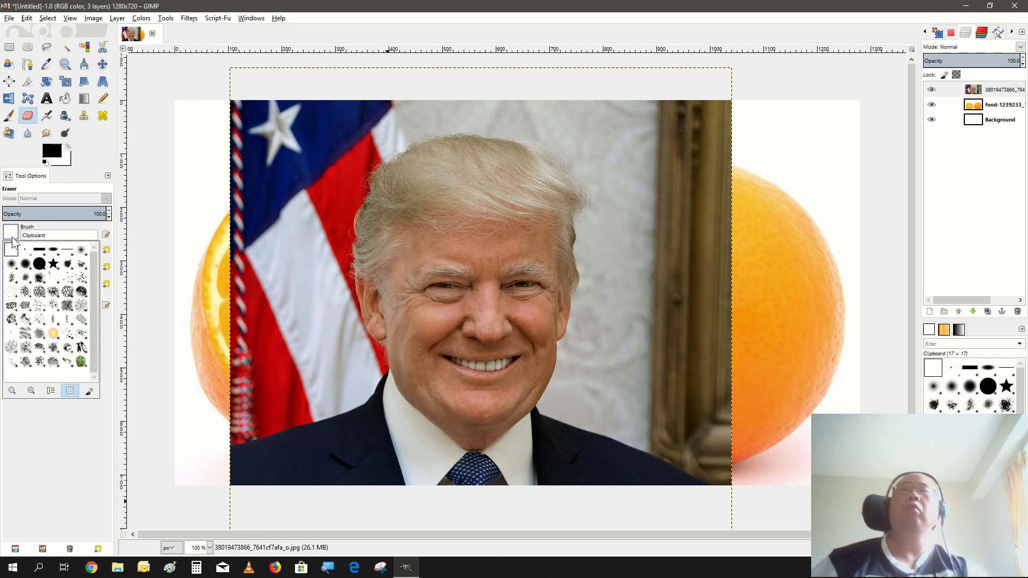
pyautogui.click(83, 252)
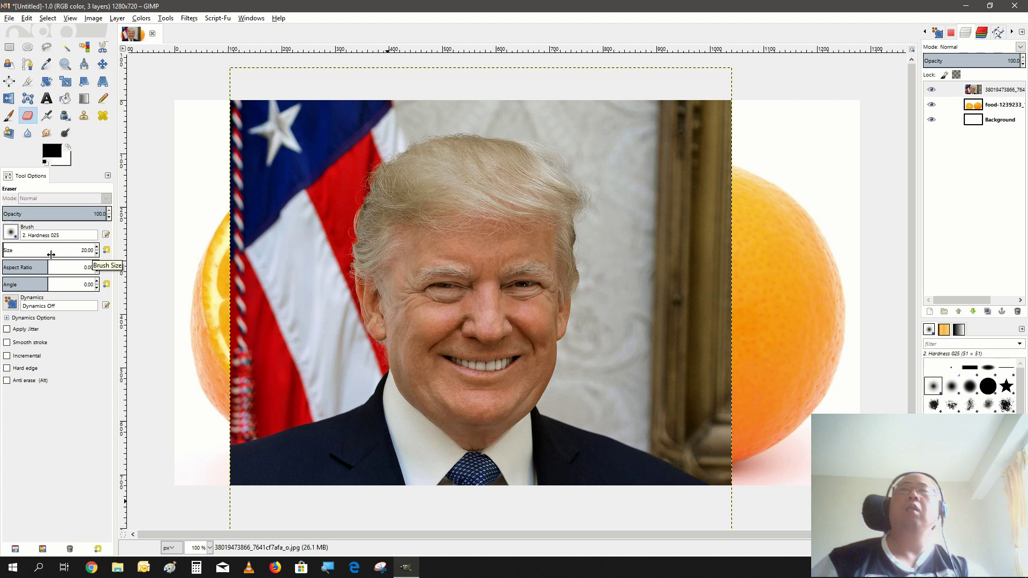
pyautogui.click(22, 248)
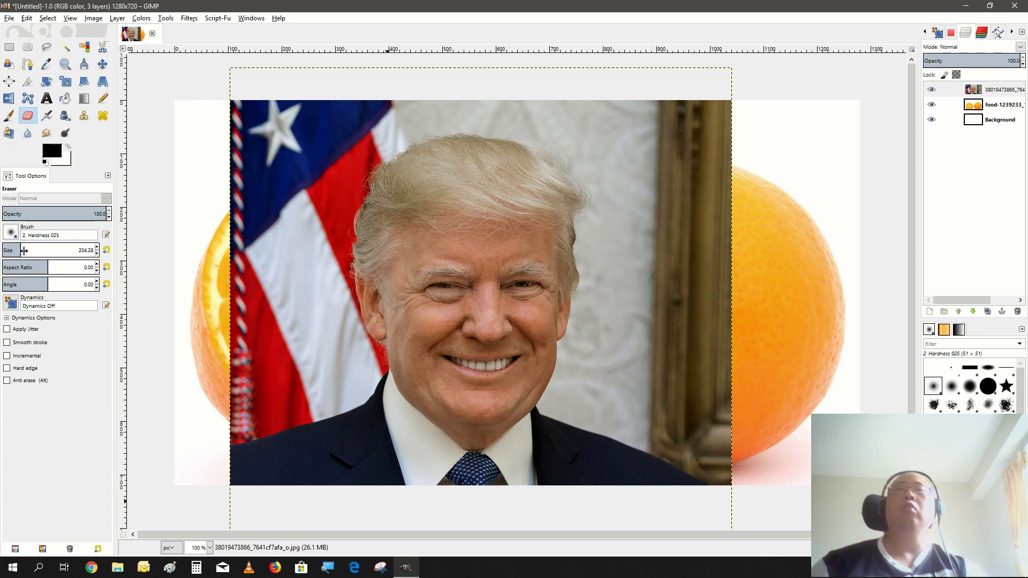
pyautogui.click(27, 250)
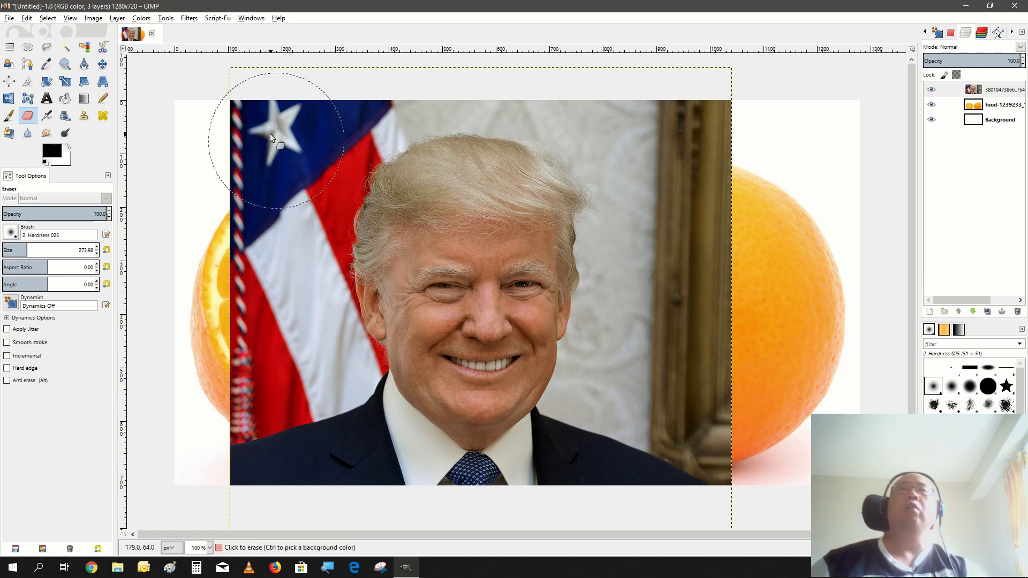
# Erase the flag, wall, suit and hair edges around the face on the portrait layer, leaving only the softly blended face over the oranges.
pyautogui.moveTo(270, 120)
pyautogui.mouseDown()
pyautogui.moveTo(275, 306)
pyautogui.moveTo(268, 94)
pyautogui.mouseUp()
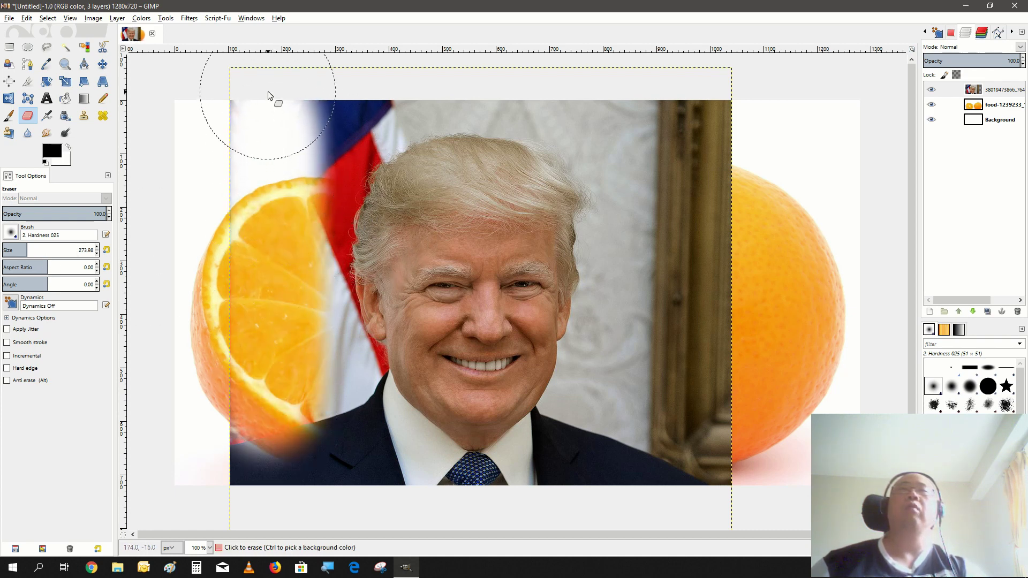
pyautogui.moveTo(231, 393)
pyautogui.mouseDown()
pyautogui.moveTo(240, 470)
pyautogui.moveTo(255, 463)
pyautogui.moveTo(296, 486)
pyautogui.moveTo(544, 503)
pyautogui.moveTo(656, 469)
pyautogui.moveTo(682, 163)
pyautogui.moveTo(717, 514)
pyautogui.moveTo(720, 91)
pyautogui.mouseUp()
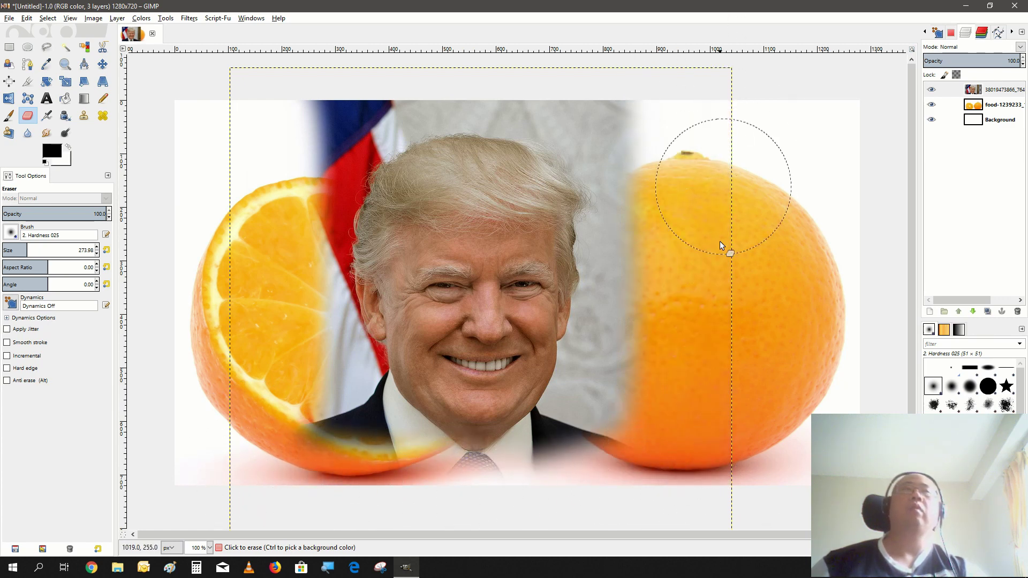
pyautogui.moveTo(646, 294)
pyautogui.mouseDown()
pyautogui.moveTo(639, 346)
pyautogui.moveTo(596, 439)
pyautogui.moveTo(515, 525)
pyautogui.moveTo(479, 487)
pyautogui.moveTo(408, 477)
pyautogui.moveTo(361, 425)
pyautogui.moveTo(284, 415)
pyautogui.moveTo(307, 386)
pyautogui.moveTo(316, 342)
pyautogui.moveTo(323, 245)
pyautogui.moveTo(313, 107)
pyautogui.moveTo(403, 121)
pyautogui.moveTo(608, 118)
pyautogui.moveTo(376, 142)
pyautogui.moveTo(368, 155)
pyautogui.moveTo(330, 240)
pyautogui.moveTo(321, 293)
pyautogui.moveTo(336, 332)
pyautogui.moveTo(342, 284)
pyautogui.moveTo(336, 338)
pyautogui.moveTo(348, 394)
pyautogui.moveTo(365, 415)
pyautogui.moveTo(364, 394)
pyautogui.moveTo(412, 493)
pyautogui.moveTo(410, 478)
pyautogui.moveTo(422, 491)
pyautogui.moveTo(445, 481)
pyautogui.moveTo(563, 478)
pyautogui.moveTo(593, 429)
pyautogui.moveTo(519, 467)
pyautogui.moveTo(571, 428)
pyautogui.moveTo(567, 438)
pyautogui.moveTo(542, 458)
pyautogui.moveTo(587, 364)
pyautogui.moveTo(618, 342)
pyautogui.moveTo(624, 321)
pyautogui.moveTo(629, 181)
pyautogui.moveTo(606, 214)
pyautogui.moveTo(609, 166)
pyautogui.moveTo(597, 199)
pyautogui.moveTo(607, 248)
pyautogui.moveTo(598, 372)
pyautogui.mouseUp()
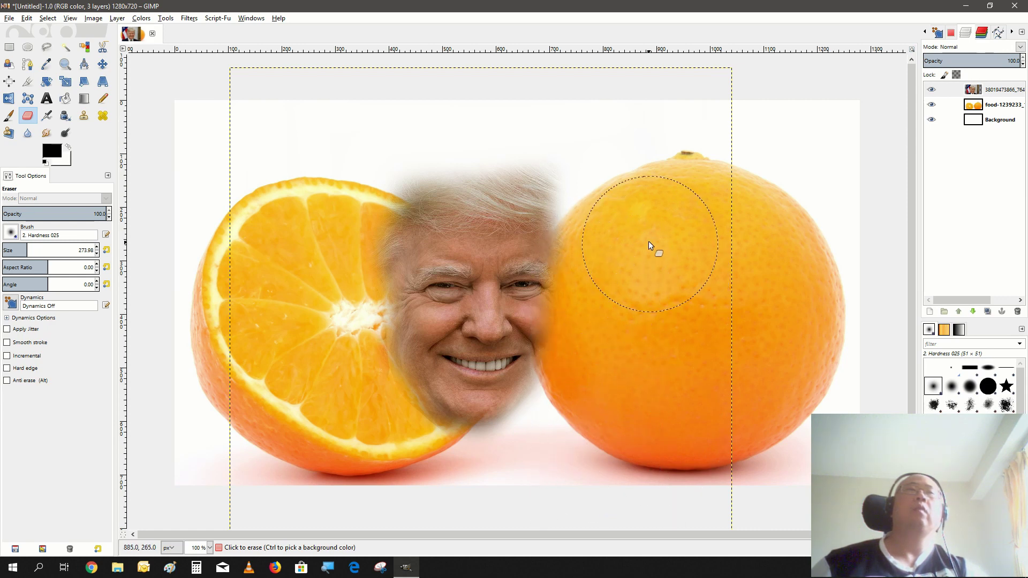
# Erase the remaining hair above the forehead and move the face layer onto the middle of the whole orange.
pyautogui.moveTo(531, 156)
pyautogui.mouseDown()
pyautogui.moveTo(455, 181)
pyautogui.moveTo(394, 175)
pyautogui.moveTo(504, 168)
pyautogui.moveTo(574, 190)
pyautogui.moveTo(544, 172)
pyautogui.moveTo(425, 173)
pyautogui.moveTo(394, 203)
pyautogui.moveTo(346, 226)
pyautogui.moveTo(336, 256)
pyautogui.moveTo(366, 207)
pyautogui.moveTo(334, 253)
pyautogui.moveTo(296, 409)
pyautogui.moveTo(378, 436)
pyautogui.moveTo(381, 413)
pyautogui.moveTo(348, 380)
pyautogui.moveTo(345, 358)
pyautogui.moveTo(391, 441)
pyautogui.moveTo(422, 472)
pyautogui.moveTo(497, 485)
pyautogui.moveTo(399, 440)
pyautogui.mouseUp()
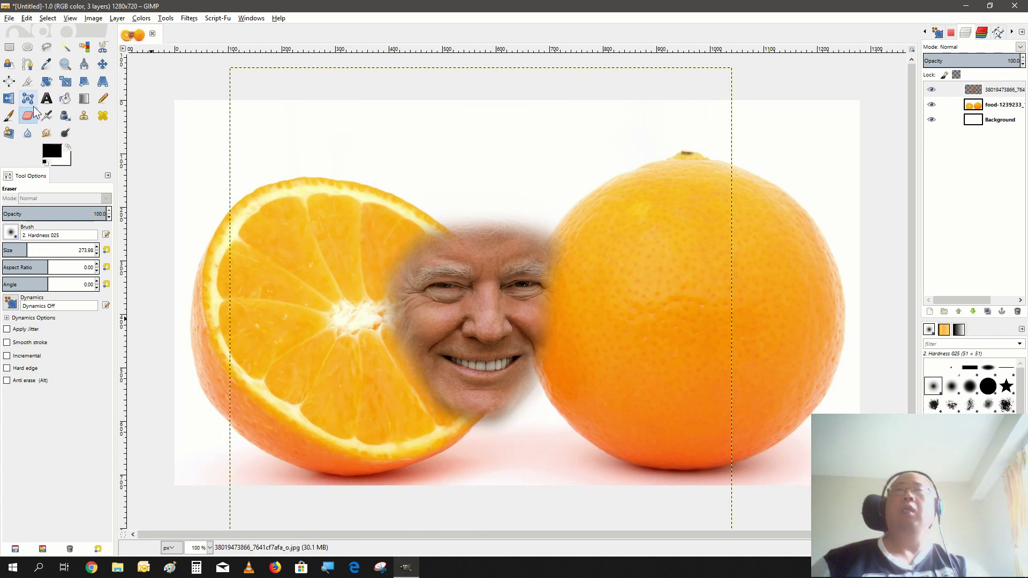
pyautogui.click(101, 66)
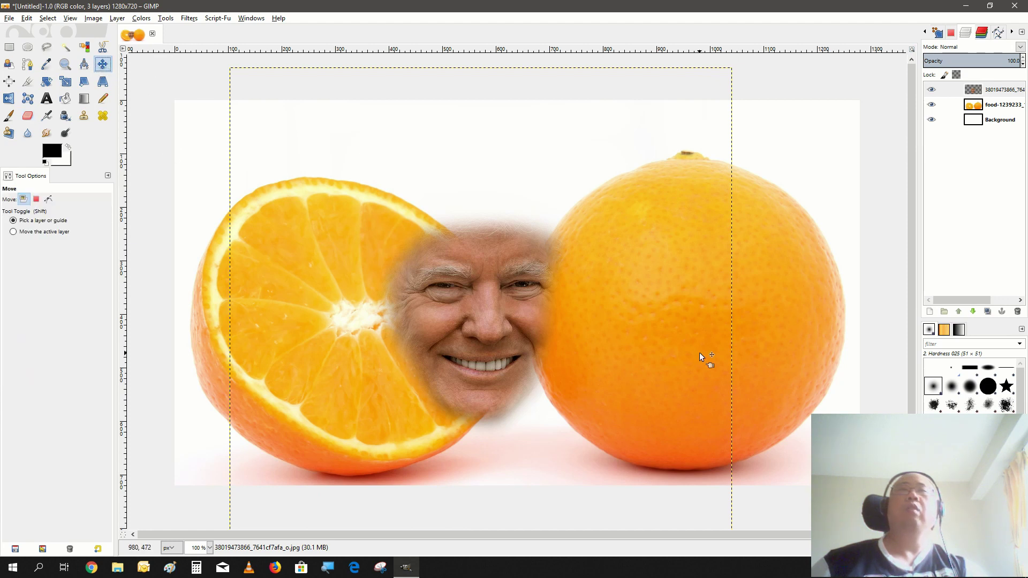
pyautogui.moveTo(499, 326); pyautogui.dragTo(711, 323)
pyautogui.moveTo(715, 324); pyautogui.dragTo(717, 325)
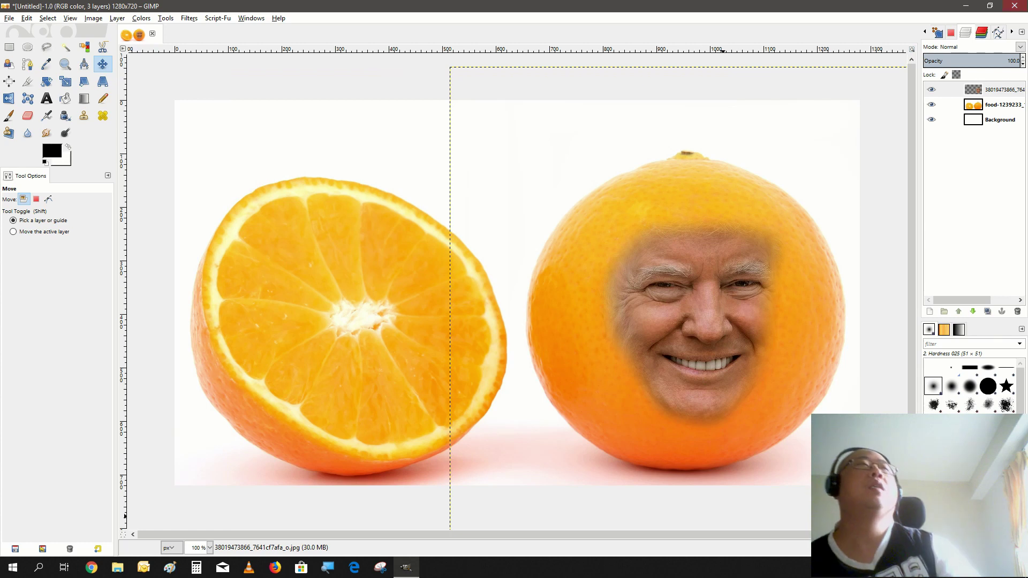
# Duplicate the face layer and set the lower copy's blend mode to Grain merge, checking the blend with the upper copy temporarily hidden.
pyautogui.rightClick(1015, 98)
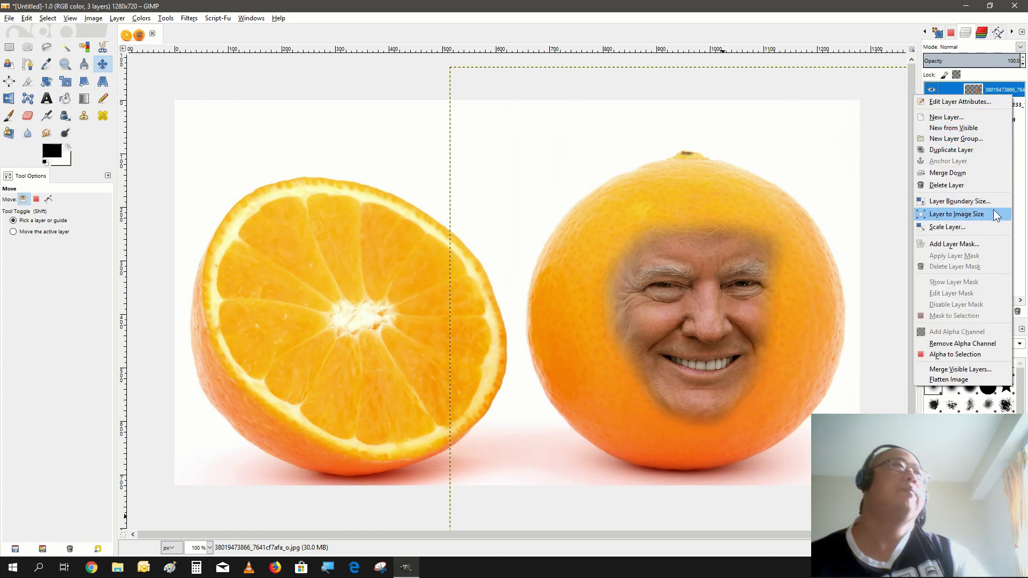
pyautogui.click(968, 153)
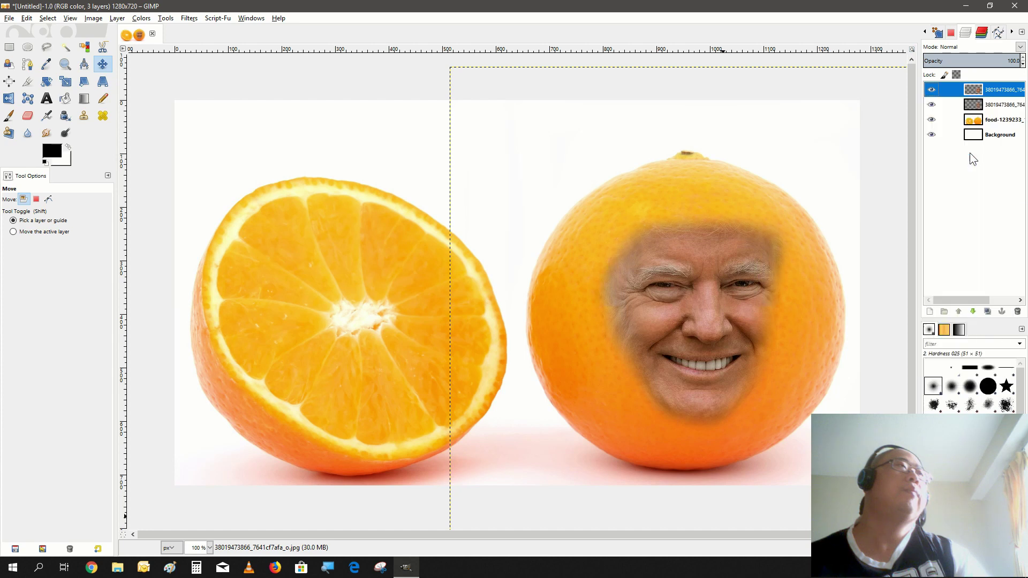
pyautogui.click(999, 107)
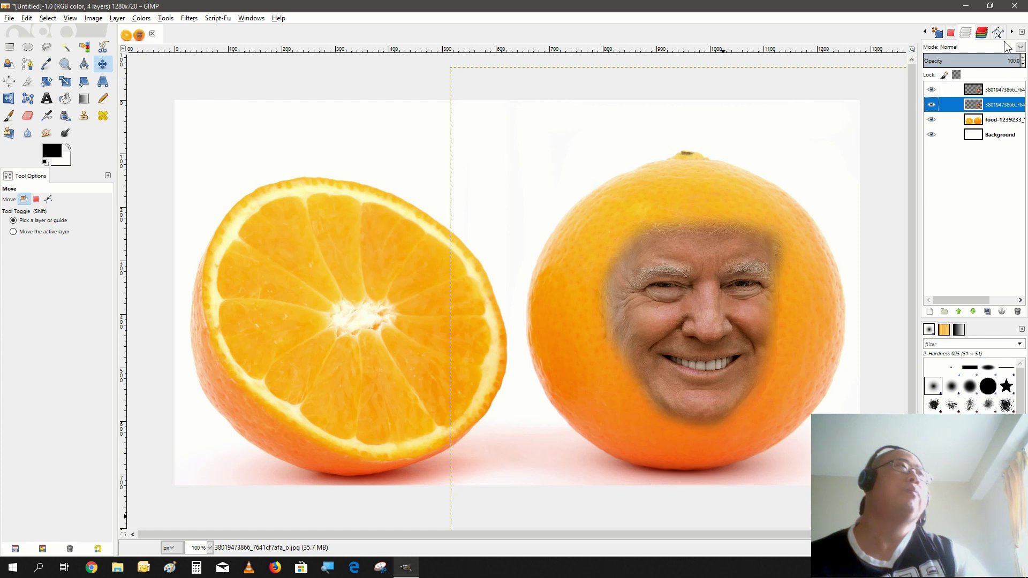
pyautogui.click(1021, 48)
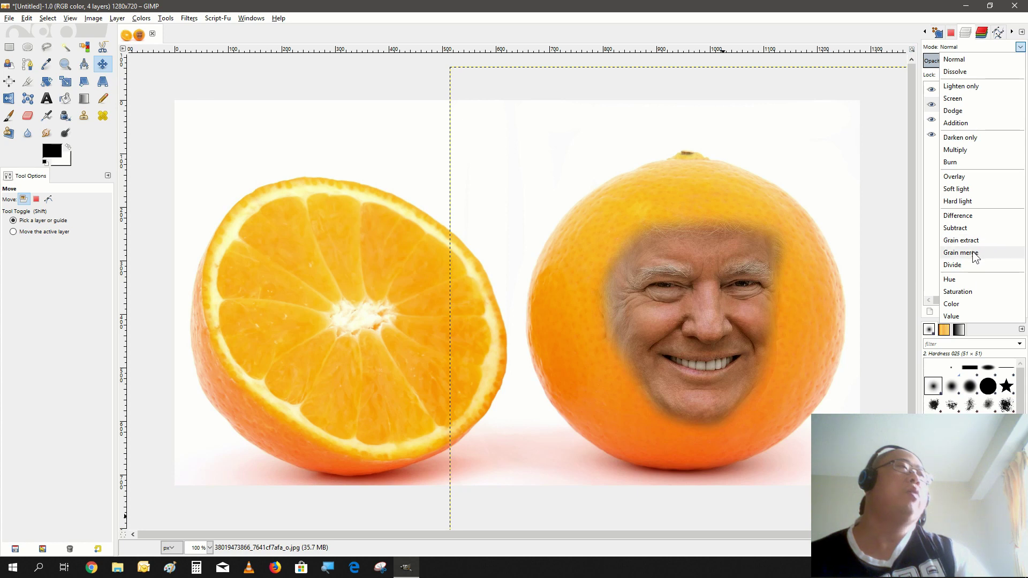
pyautogui.click(974, 254)
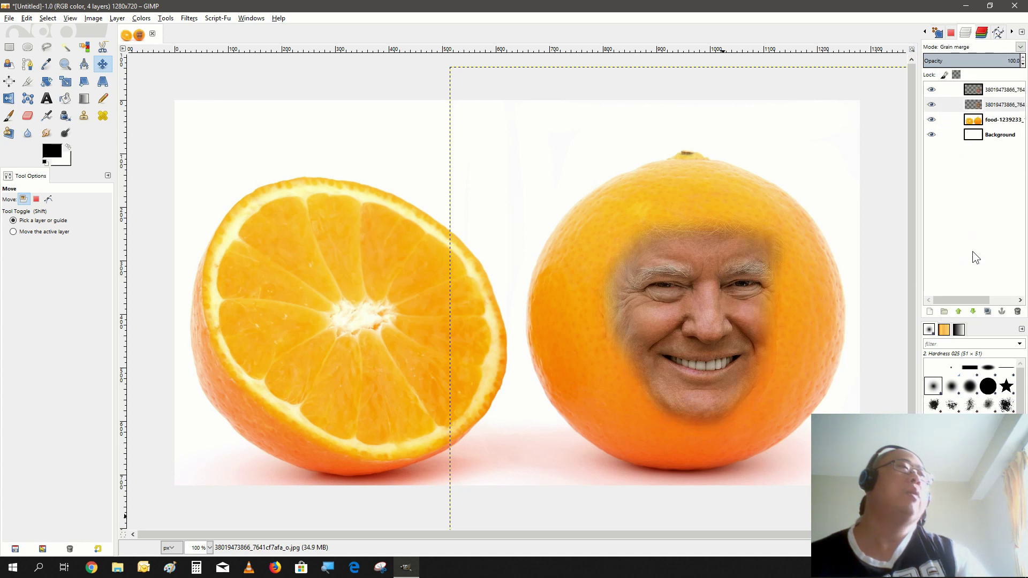
pyautogui.click(936, 93)
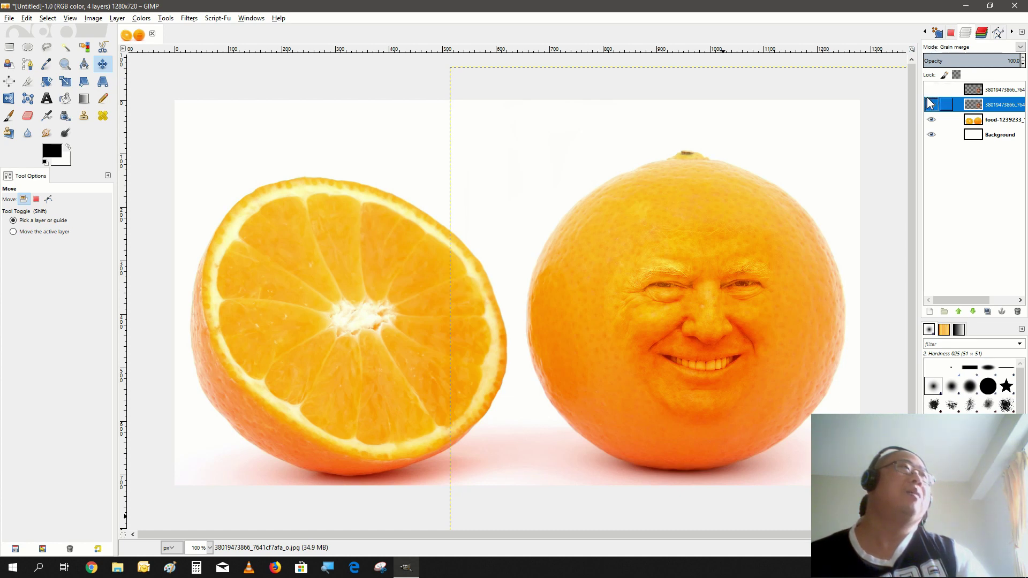
pyautogui.click(931, 90)
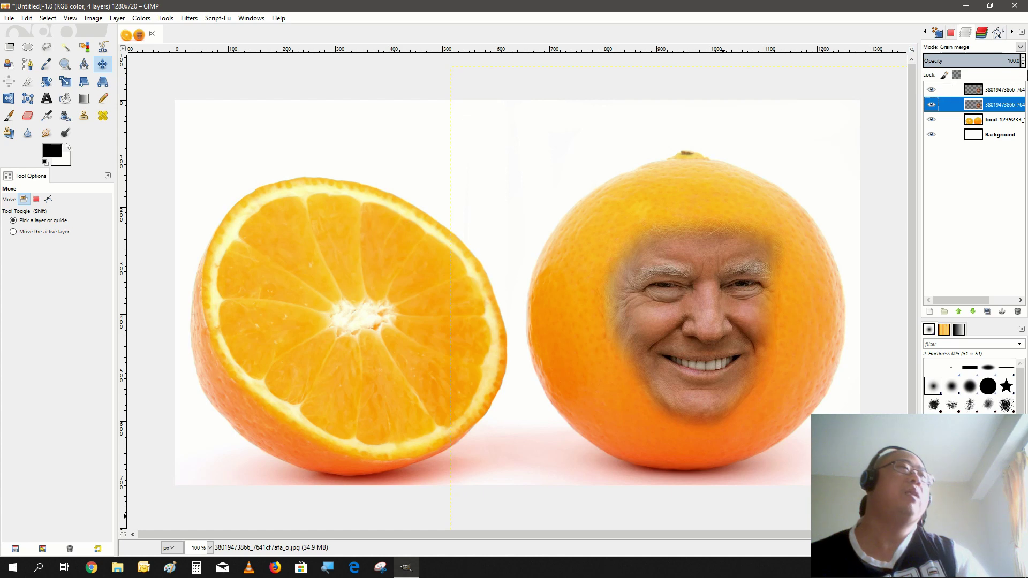
# Add a Black (full transparency) layer mask to the upper face layer.
pyautogui.click(1006, 94)
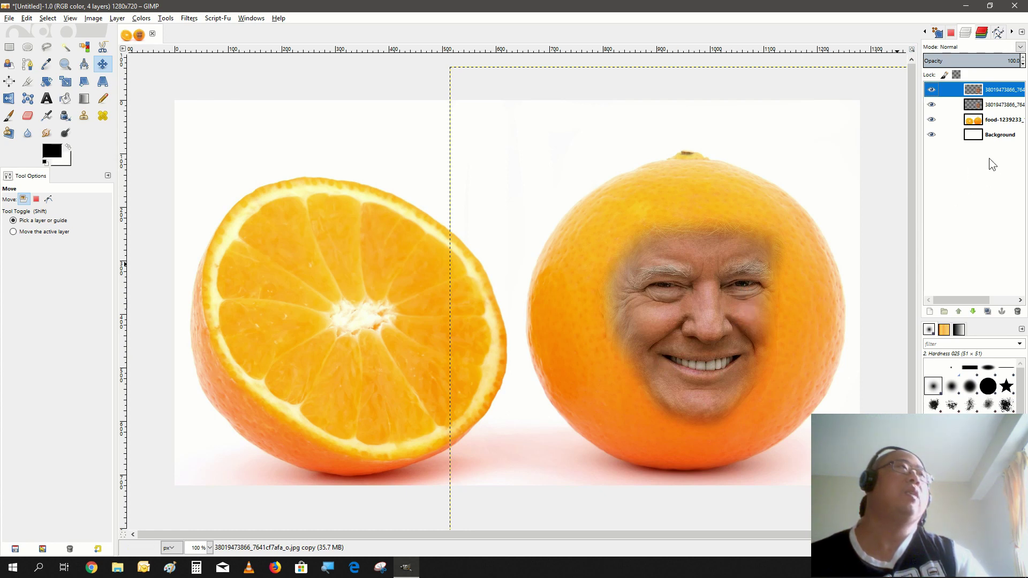
pyautogui.rightClick(991, 95)
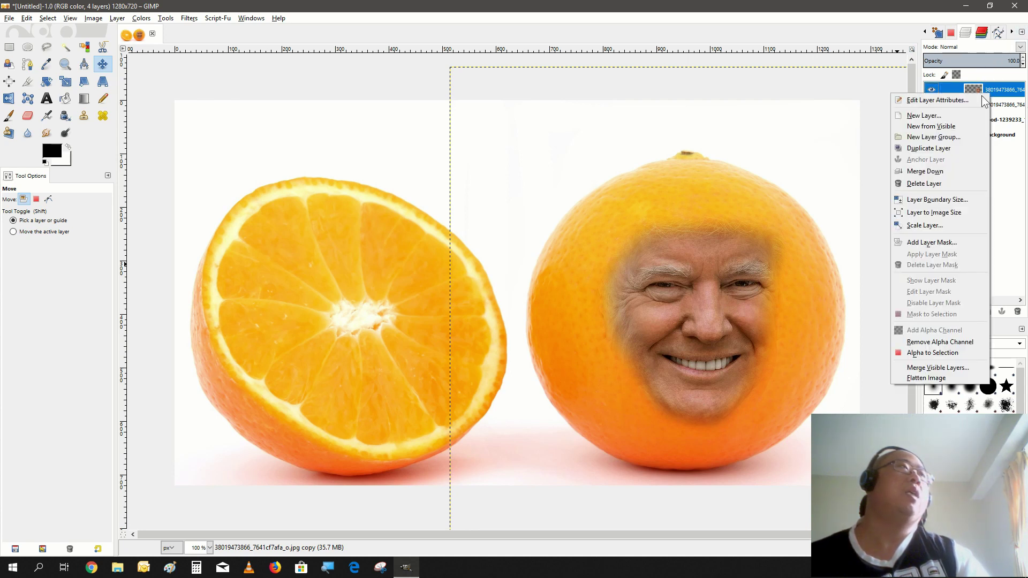
pyautogui.click(937, 246)
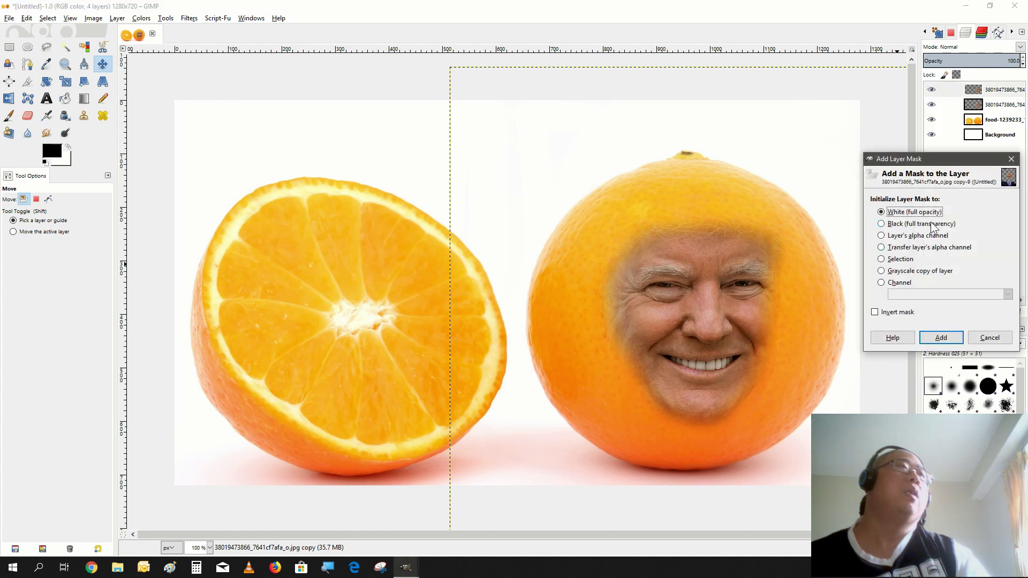
pyautogui.click(924, 225)
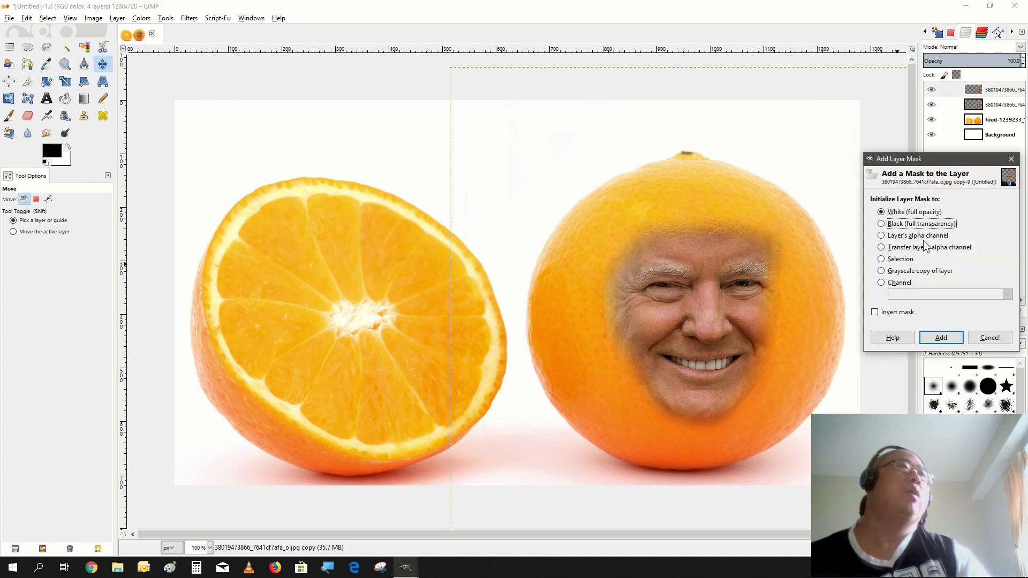
pyautogui.click(927, 227)
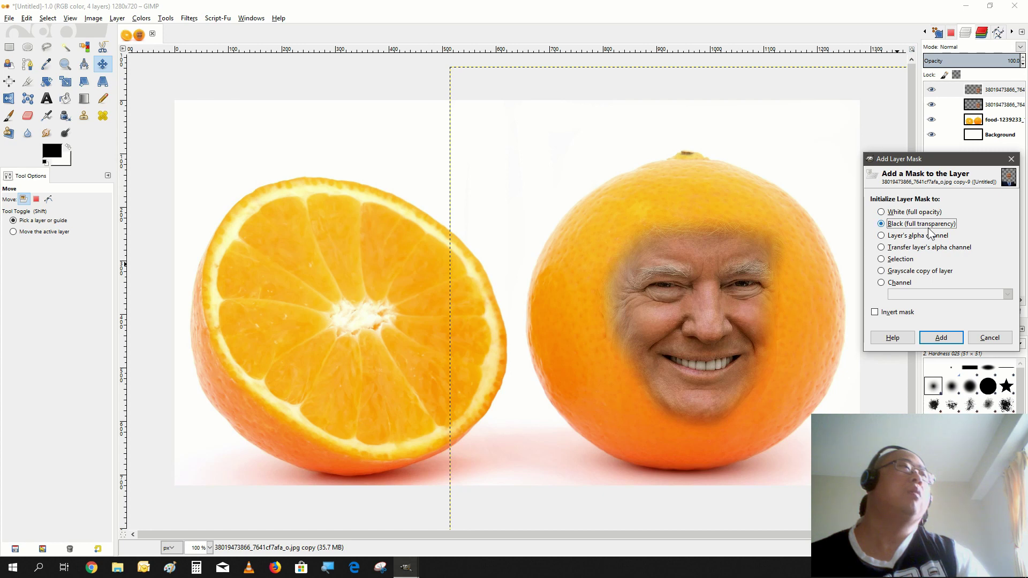
pyautogui.click(944, 338)
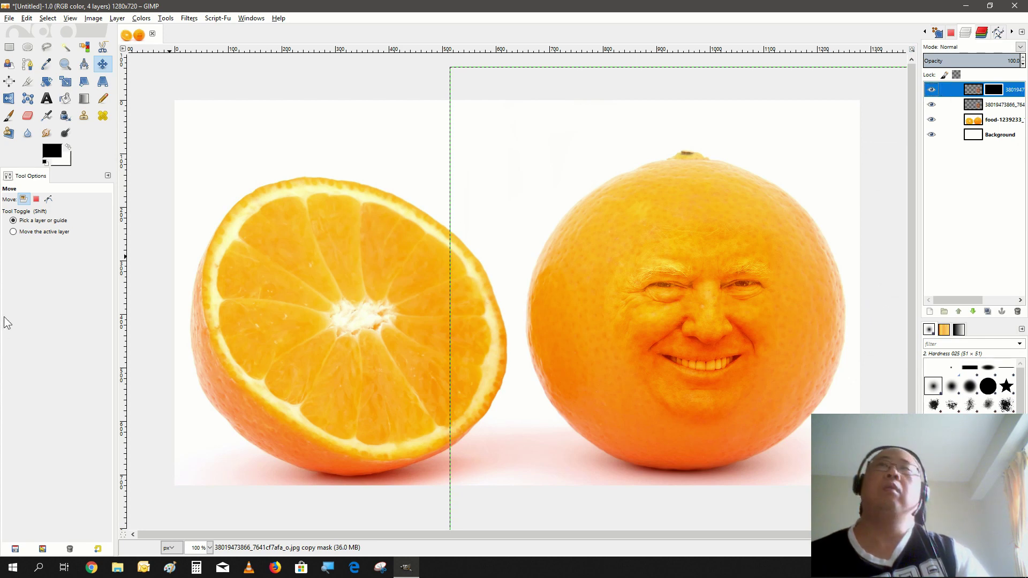
# Set up the Paintbrush with white and the brush 2. Hardness 075 at size 6 for close-up mask painting at the eyes.
pyautogui.click(209, 547)
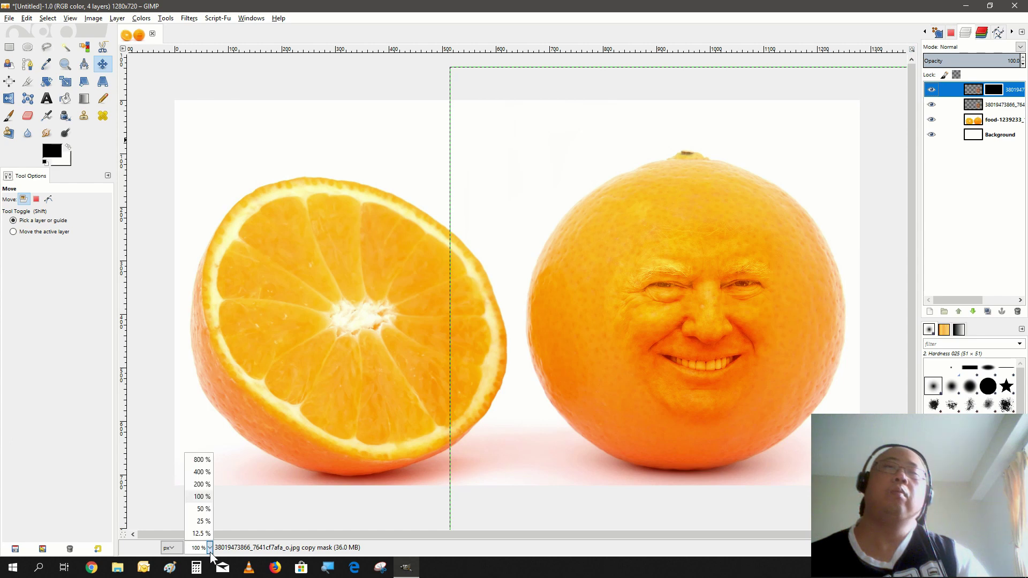
pyautogui.click(203, 460)
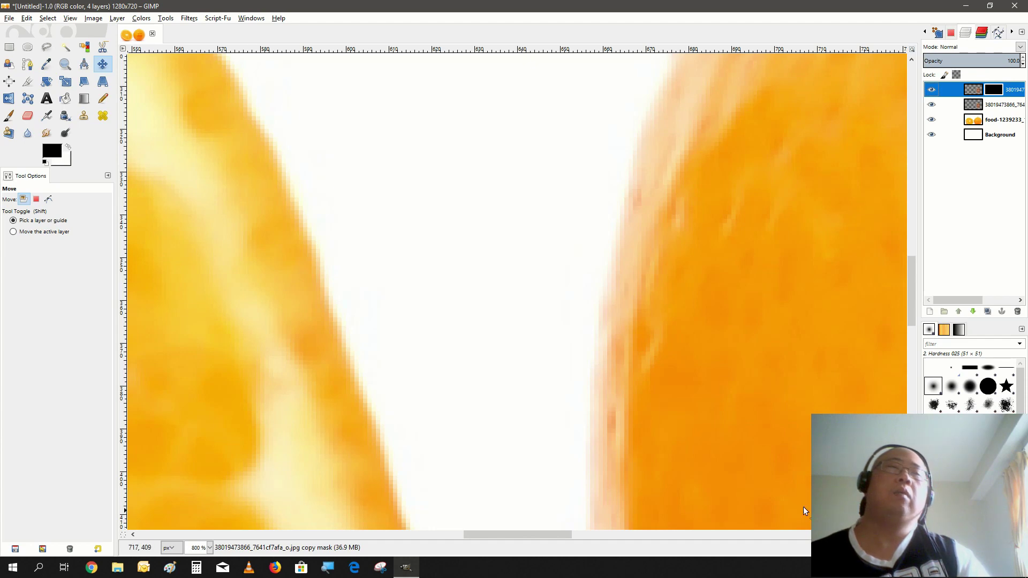
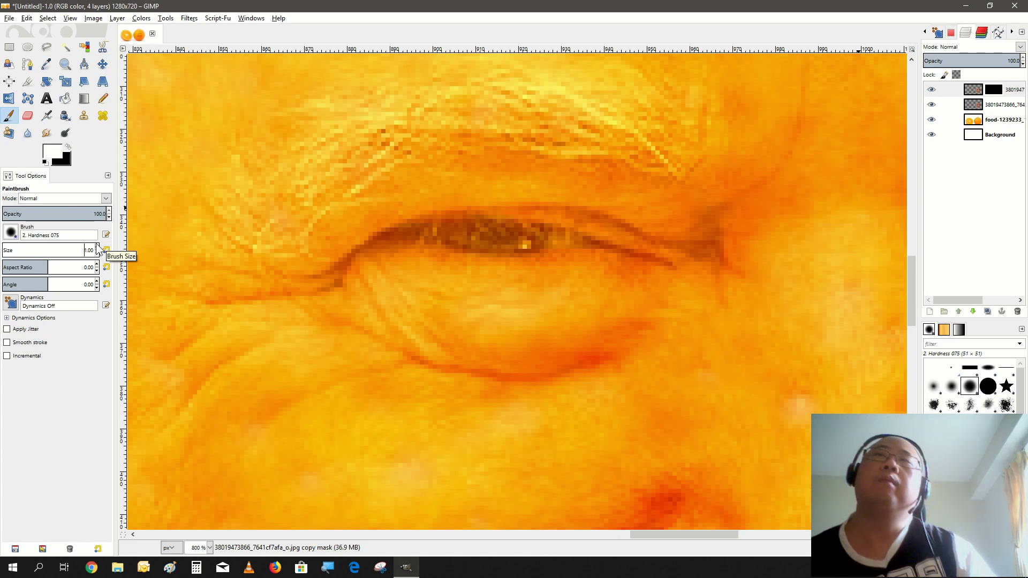
pyautogui.scroll(8, 98, 250)
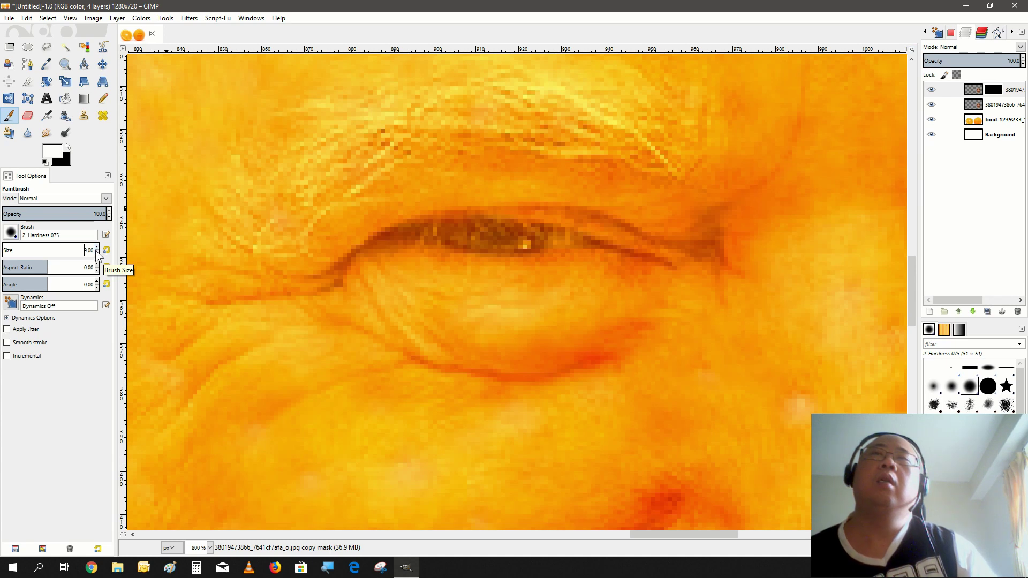
pyautogui.scroll(-8, 98, 256)
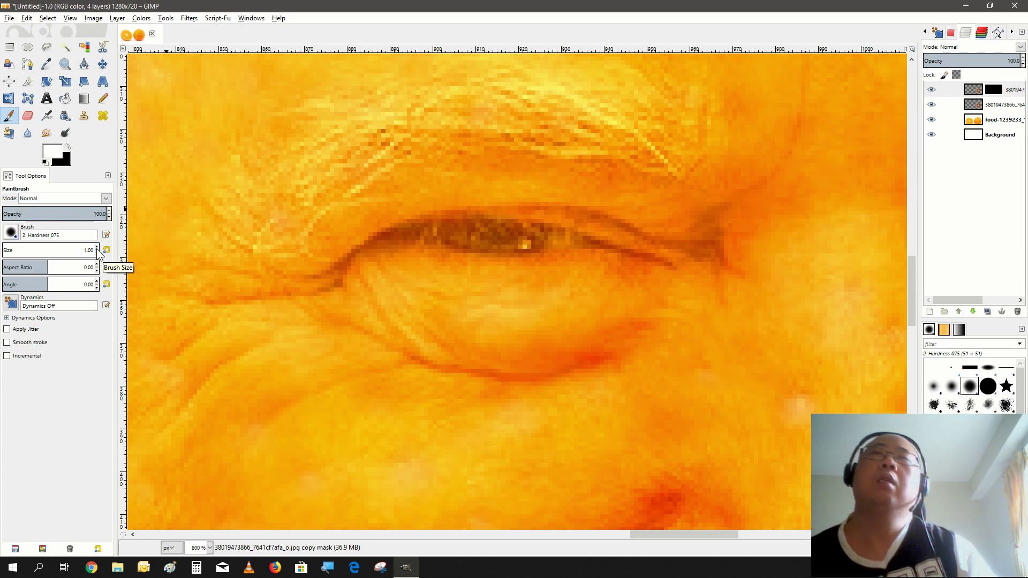
pyautogui.scroll(7, 98, 255)
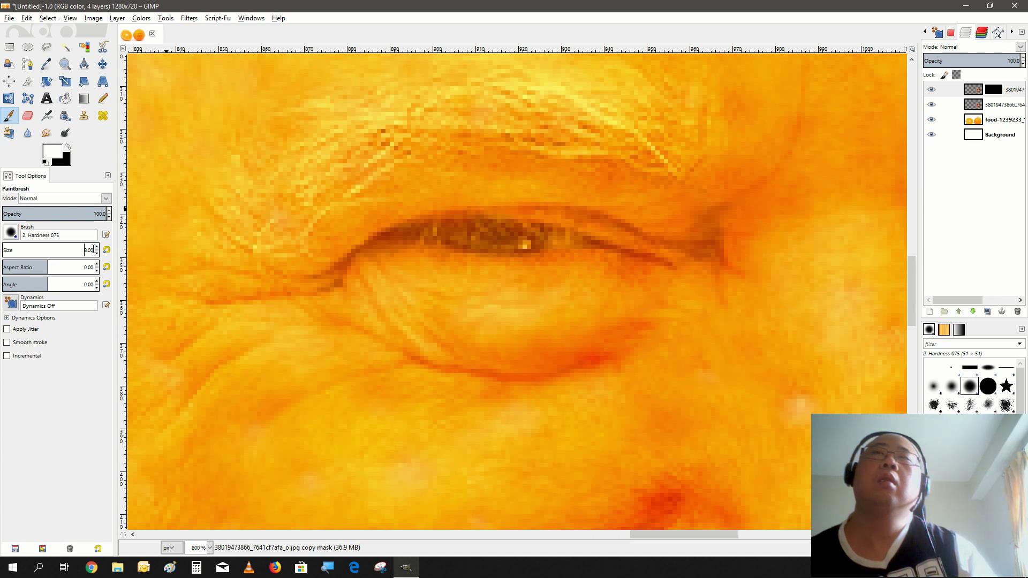
pyautogui.scroll(-2, 97, 254)
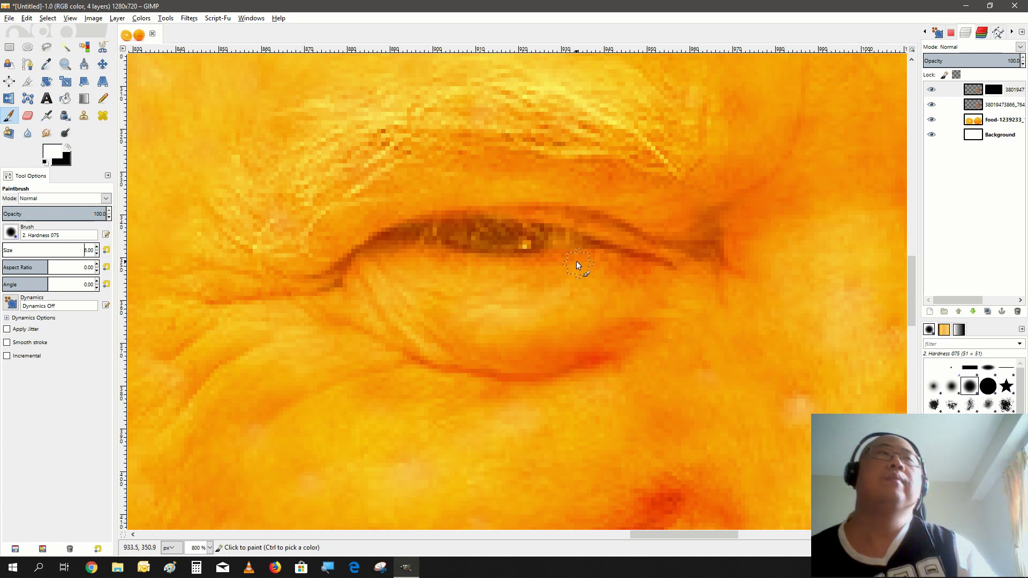
# Paint white on the upper layer's mask over the eyeball of the face's left-hand eye to restore its natural colour.
pyautogui.moveTo(556, 239); pyautogui.dragTo(542, 238)
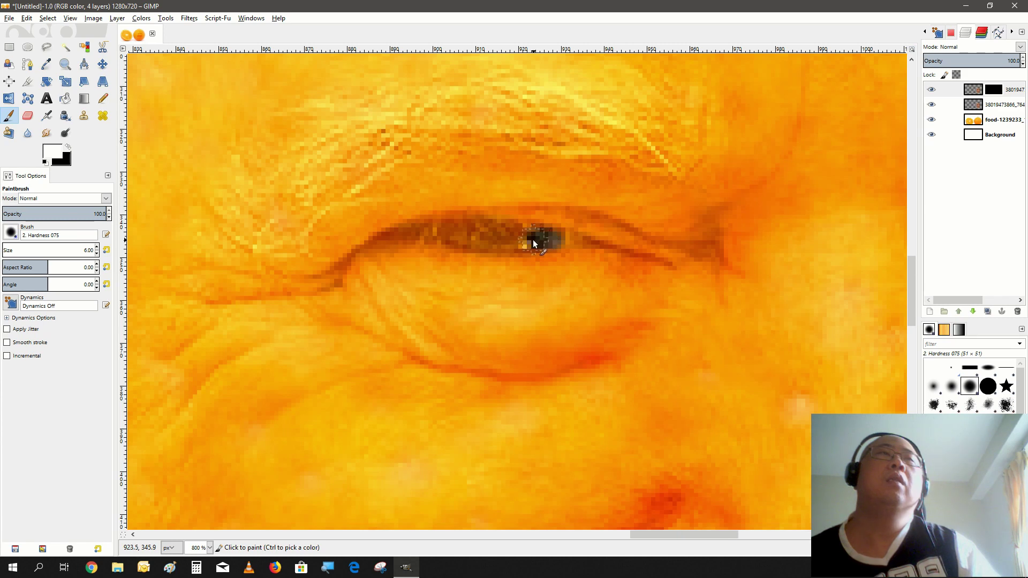
pyautogui.moveTo(530, 245); pyautogui.dragTo(520, 247)
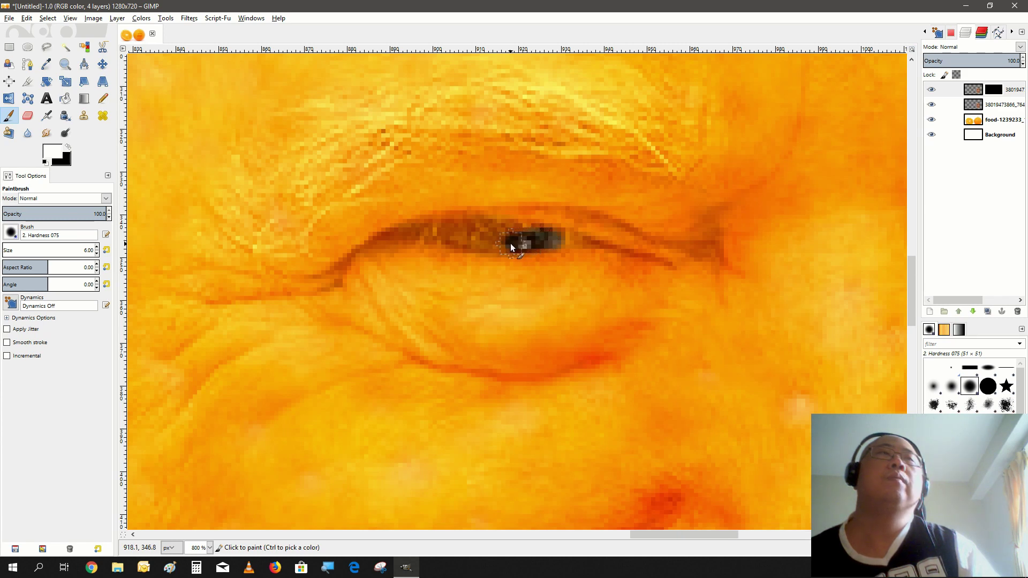
pyautogui.moveTo(478, 245); pyautogui.dragTo(442, 239)
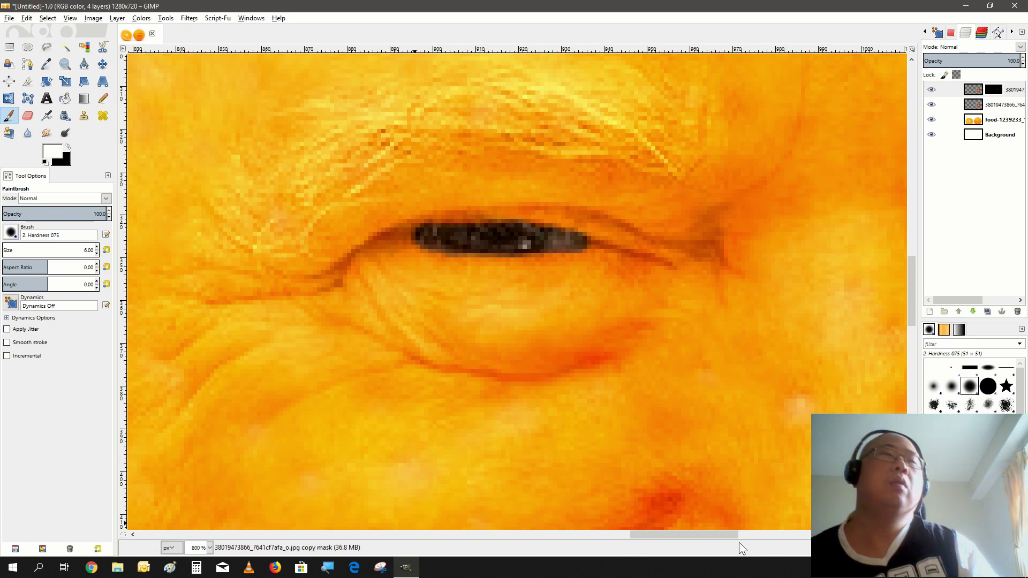
# Paint white on the mask over the eyeball of the face's right-hand eye to restore its natural colour.
pyautogui.moveTo(732, 535); pyautogui.dragTo(803, 537)
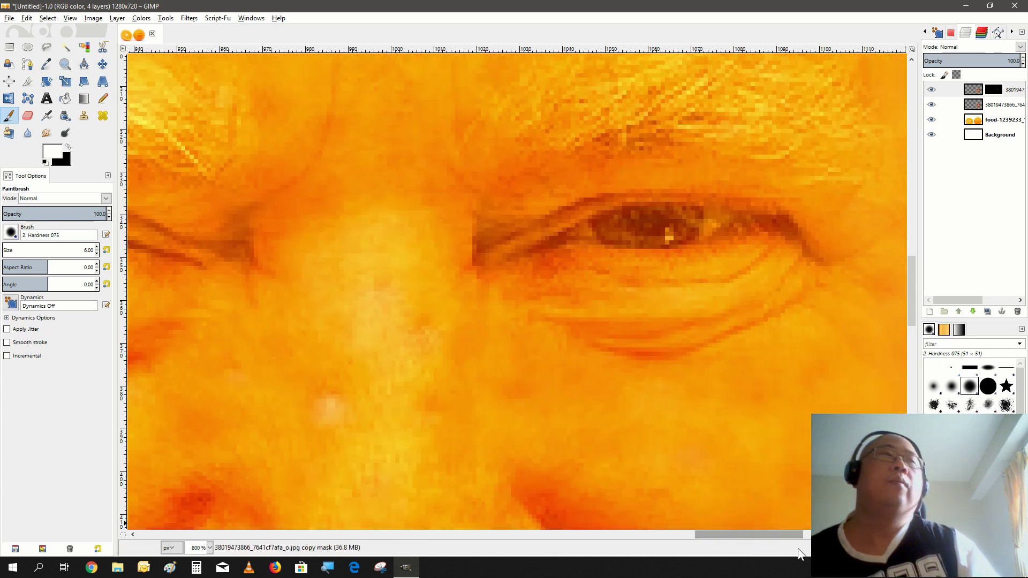
pyautogui.click(724, 219)
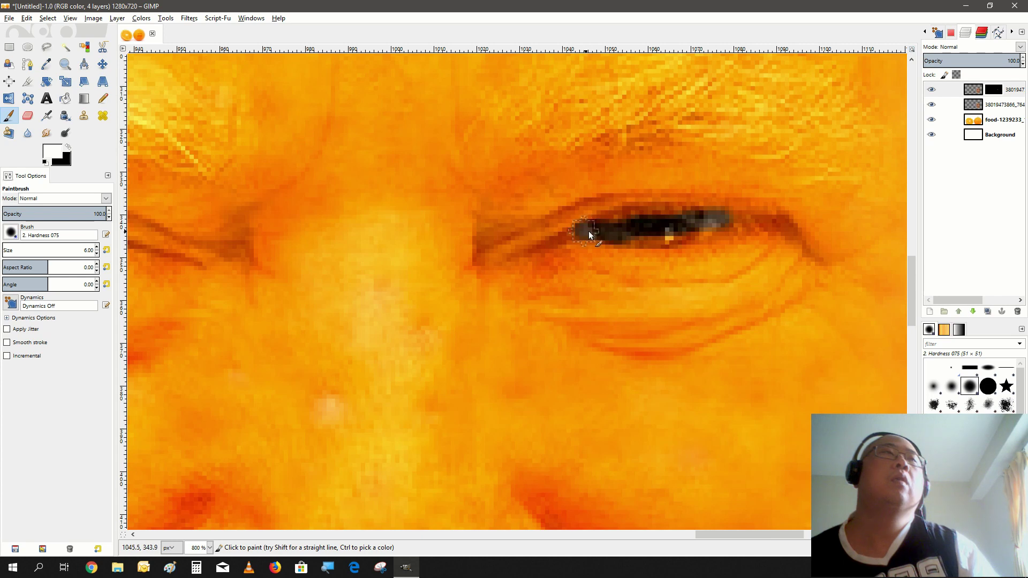
pyautogui.moveTo(670, 220); pyautogui.dragTo(709, 225)
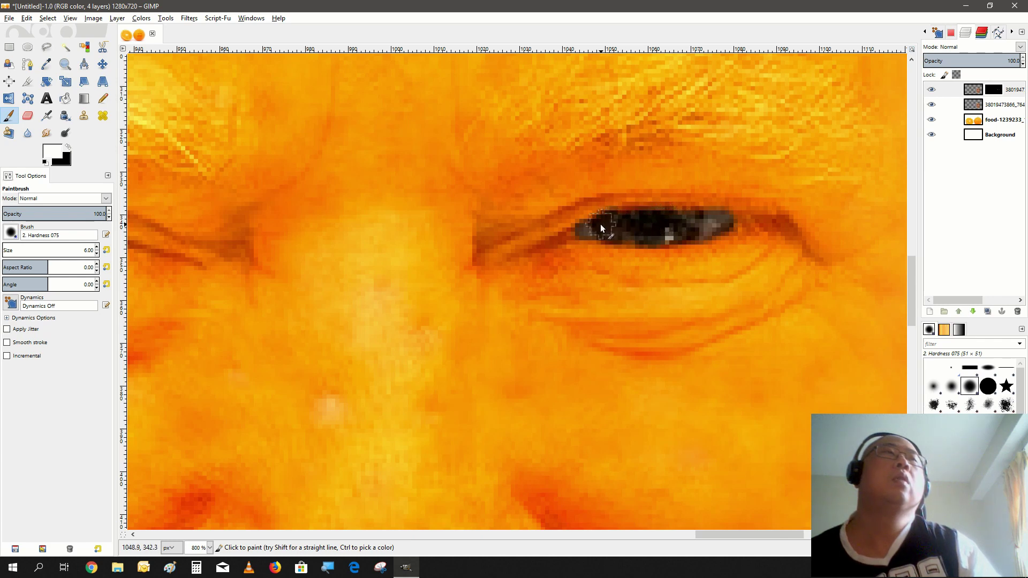
pyautogui.click(579, 239)
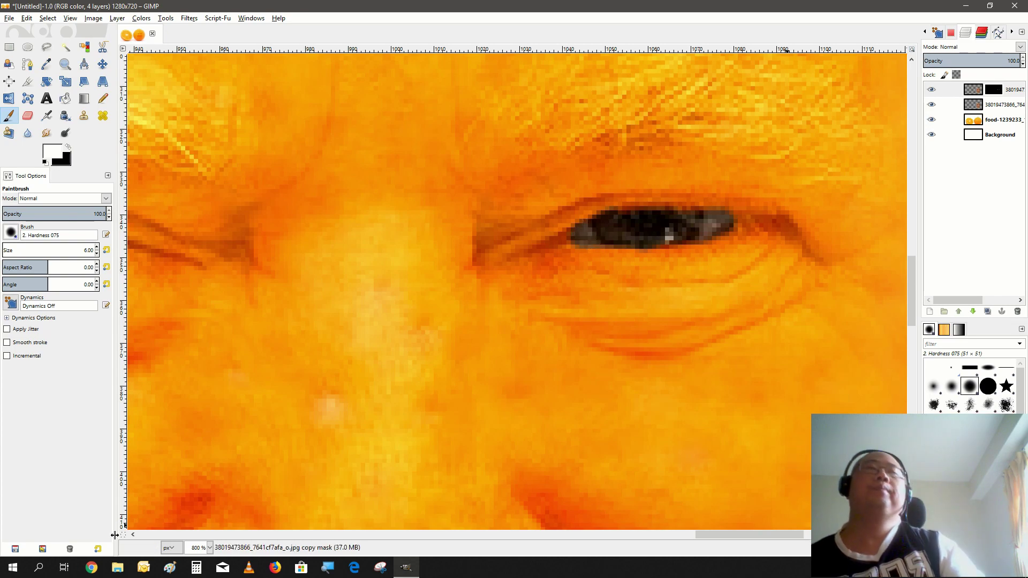
# Paint white on the upper layer's mask over the whole row of teeth and the dark mouth corner to restore their natural colour.
pyautogui.scroll(-10, 150, 521)
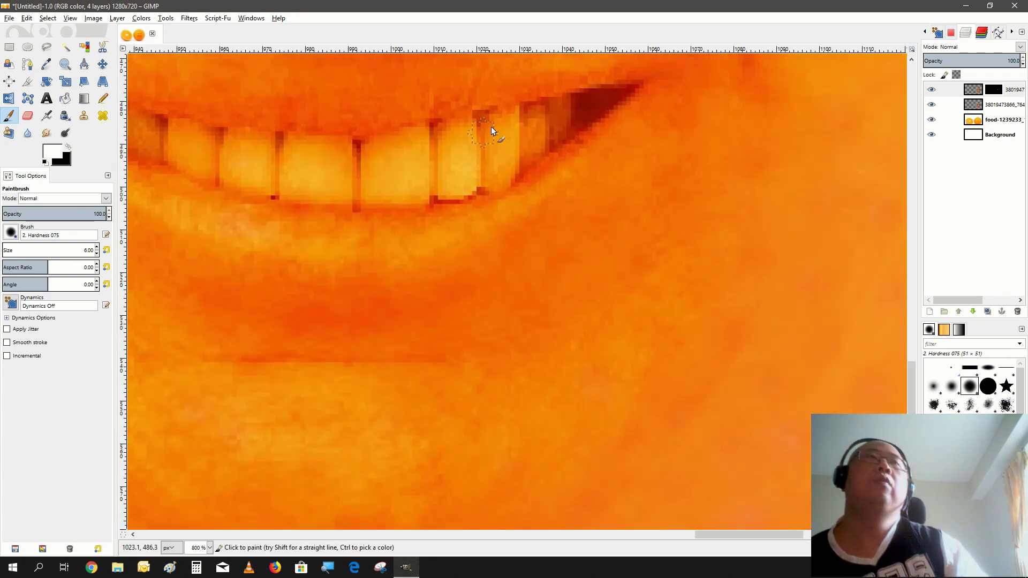
pyautogui.click(503, 138)
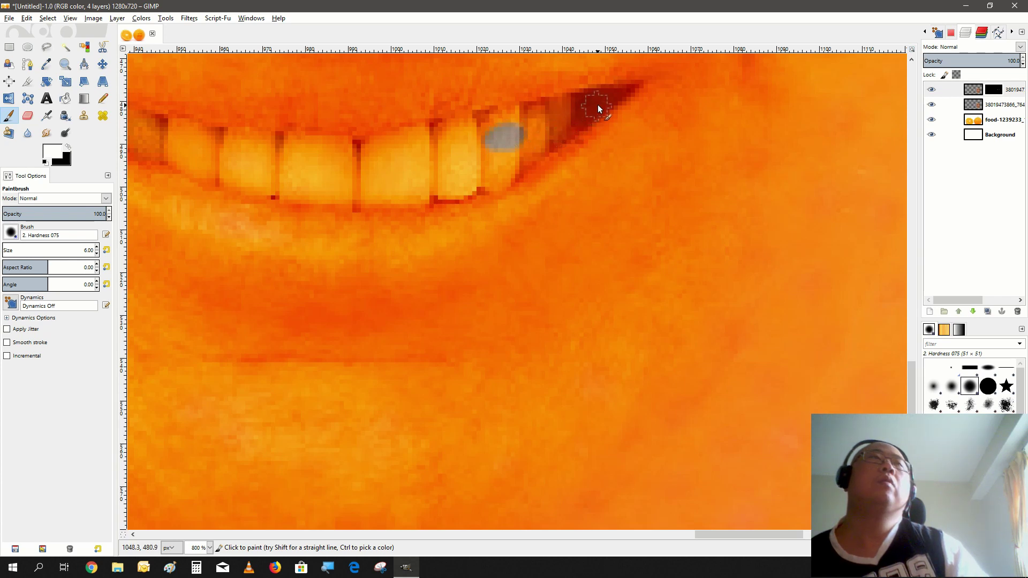
pyautogui.moveTo(597, 103)
pyautogui.mouseDown()
pyautogui.moveTo(567, 102)
pyautogui.moveTo(533, 121)
pyautogui.mouseUp()
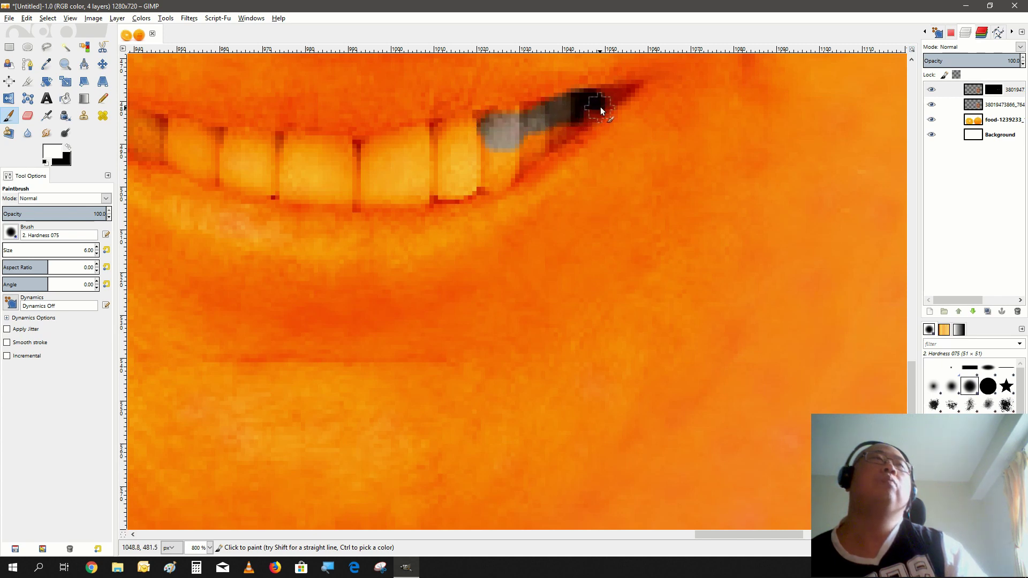
pyautogui.moveTo(604, 99); pyautogui.dragTo(598, 105)
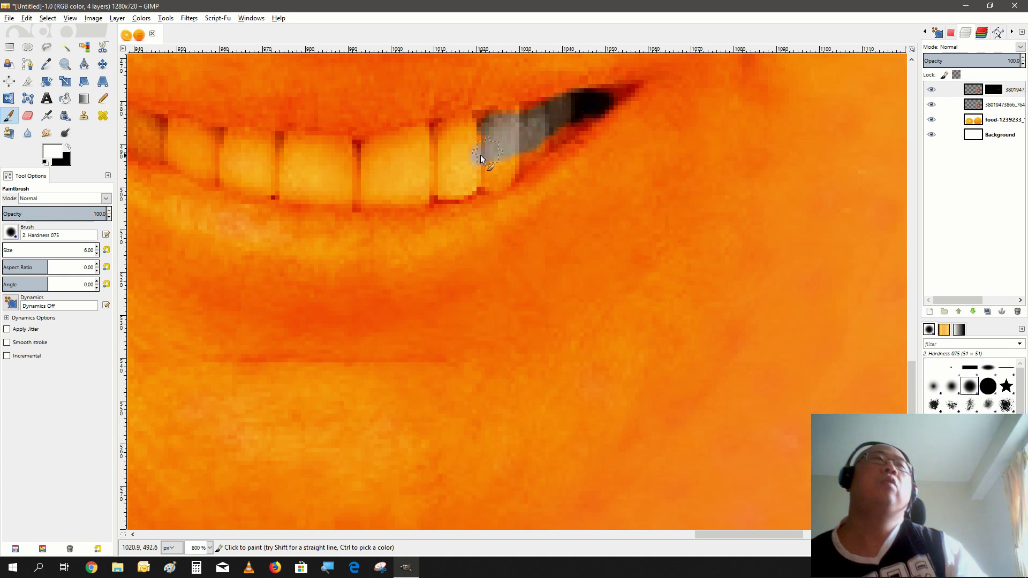
pyautogui.moveTo(461, 171); pyautogui.dragTo(538, 144)
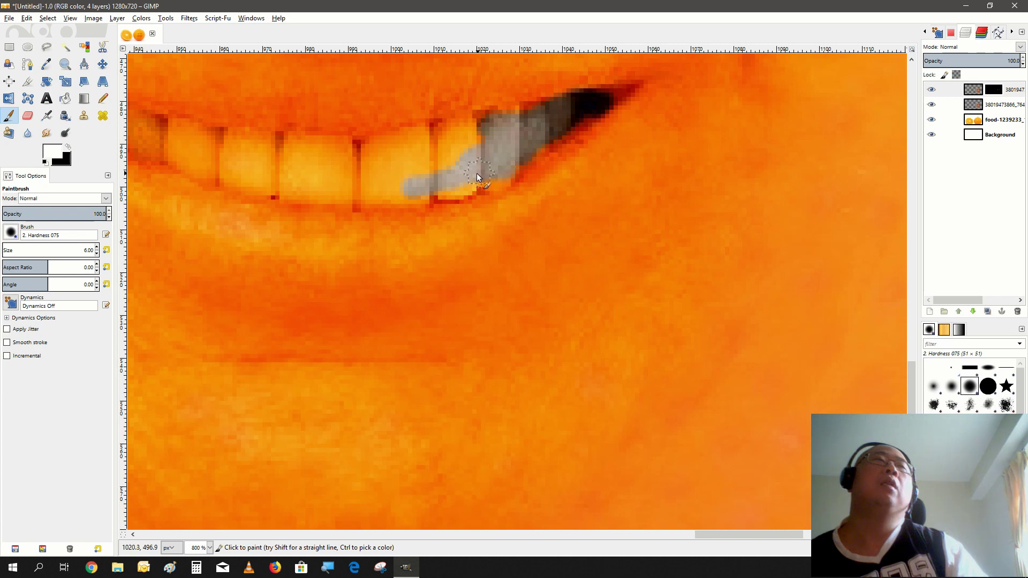
pyautogui.moveTo(459, 150)
pyautogui.mouseDown()
pyautogui.moveTo(480, 143)
pyautogui.moveTo(417, 154)
pyautogui.mouseUp()
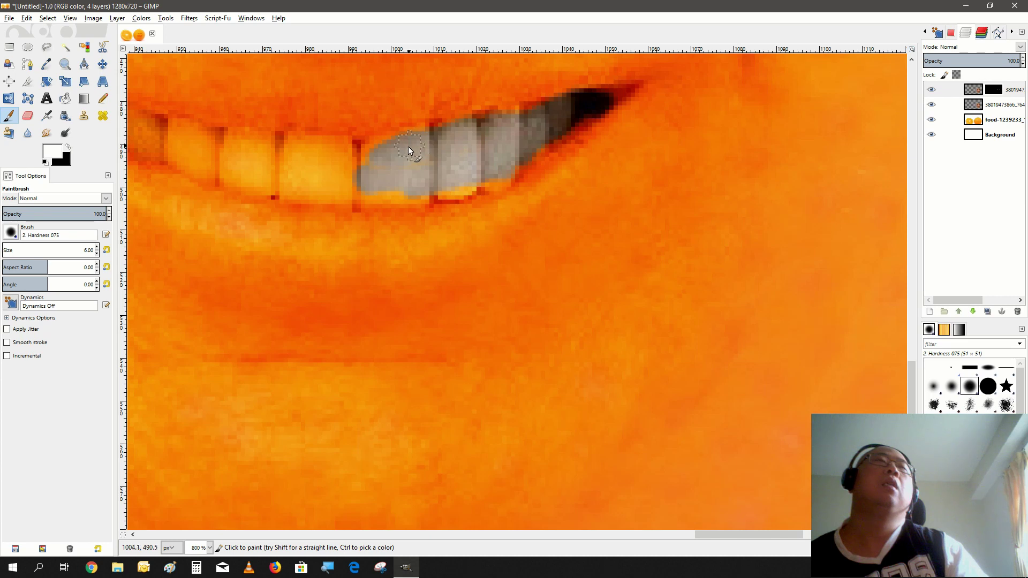
pyautogui.moveTo(383, 155); pyautogui.dragTo(318, 161)
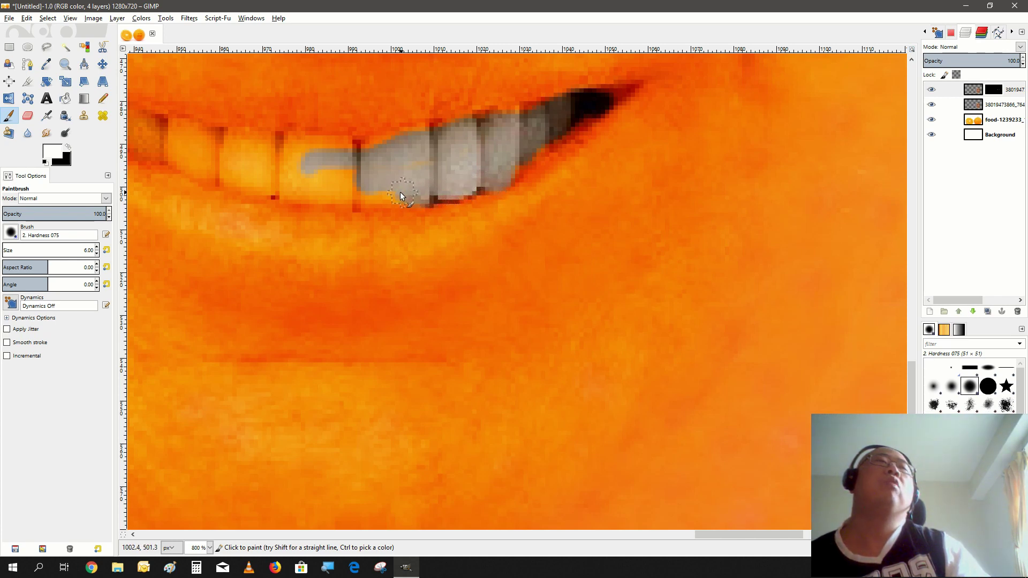
pyautogui.moveTo(365, 192); pyautogui.dragTo(329, 182)
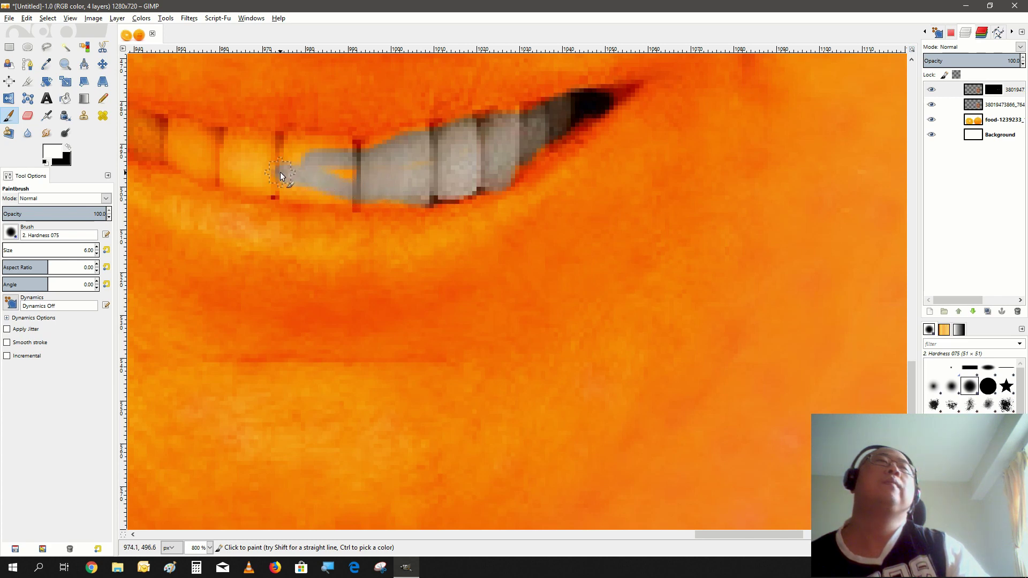
pyautogui.press('1')
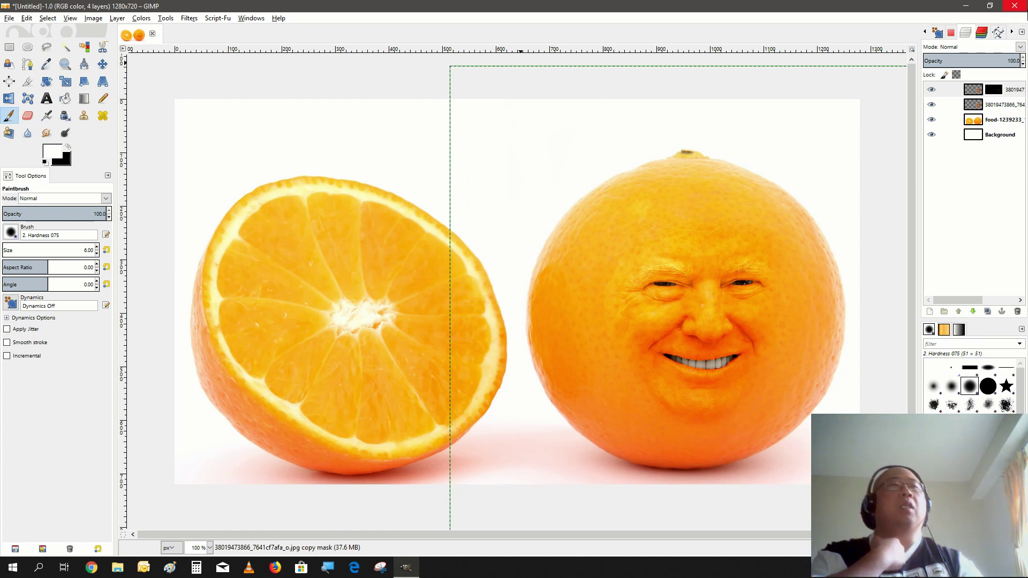
# Set up the Smudge tool with the 2. Hardness 075 brush at a size of about 181.
pyautogui.click(1021, 122)
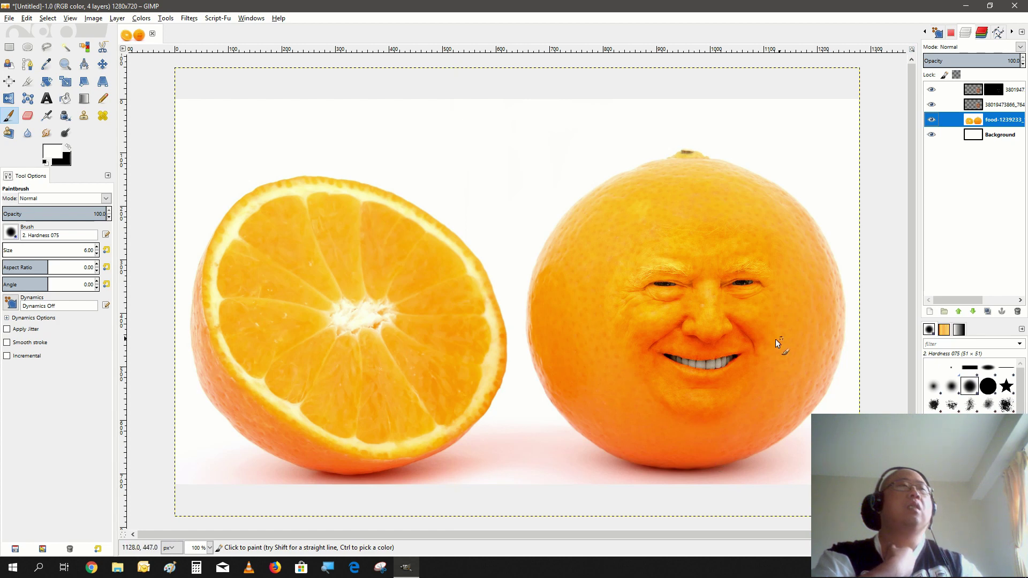
pyautogui.click(46, 133)
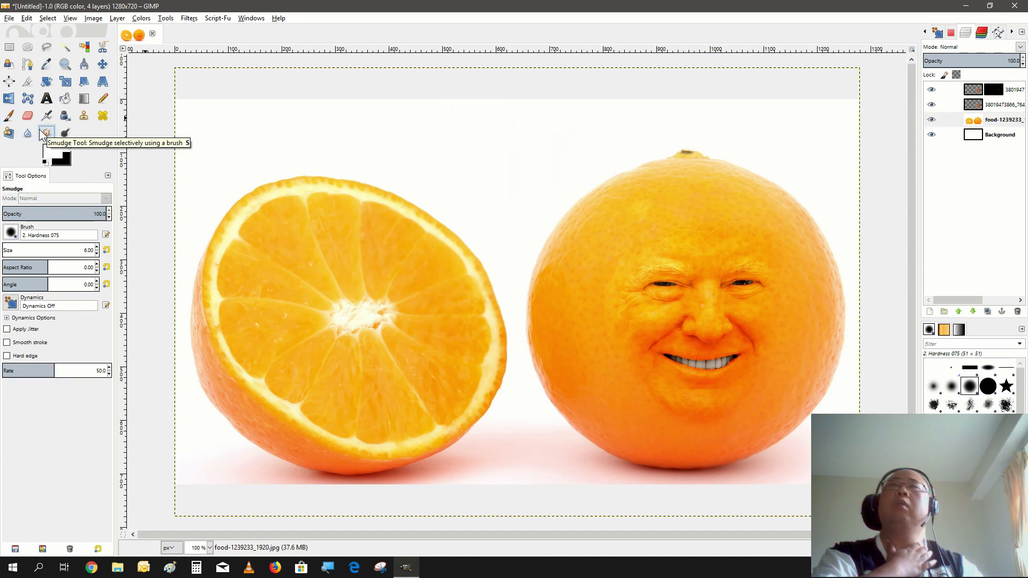
pyautogui.click(6, 246)
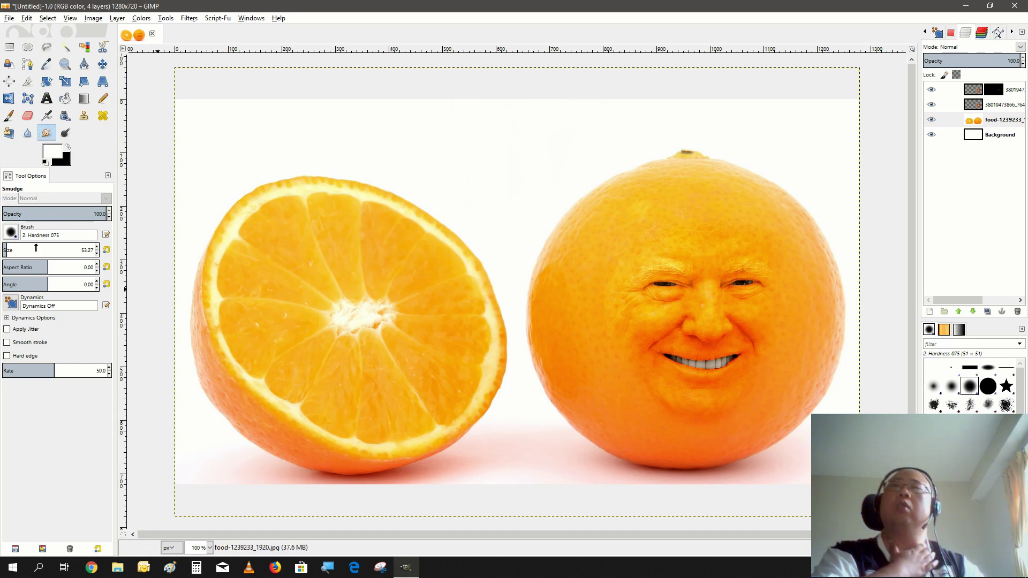
pyautogui.moveTo(19, 250); pyautogui.dragTo(29, 250)
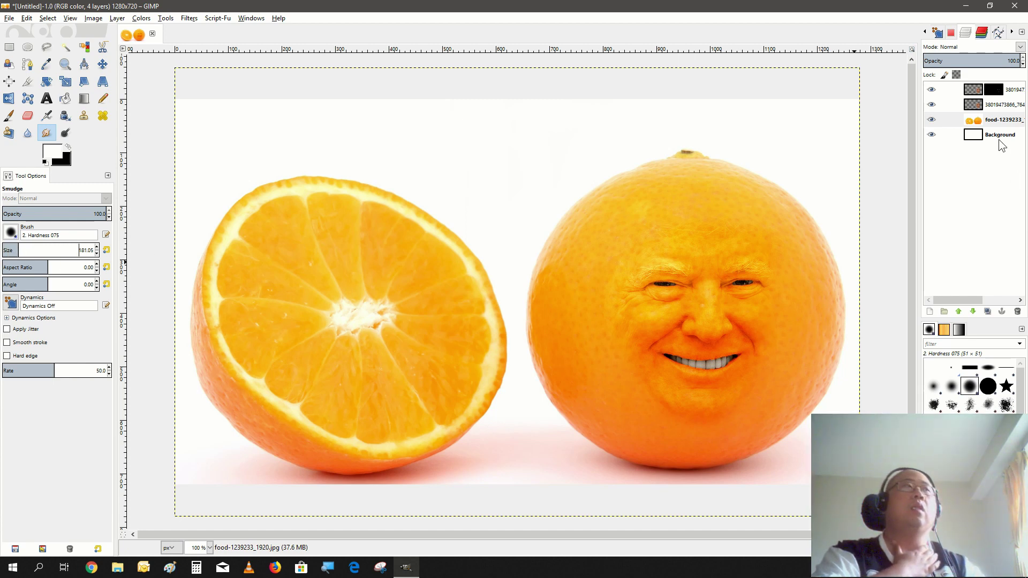
# Smudge the Grain merge face layer's outer edges around the chin, left-hand cheek and forehead to blend them into the orange.
pyautogui.click(991, 108)
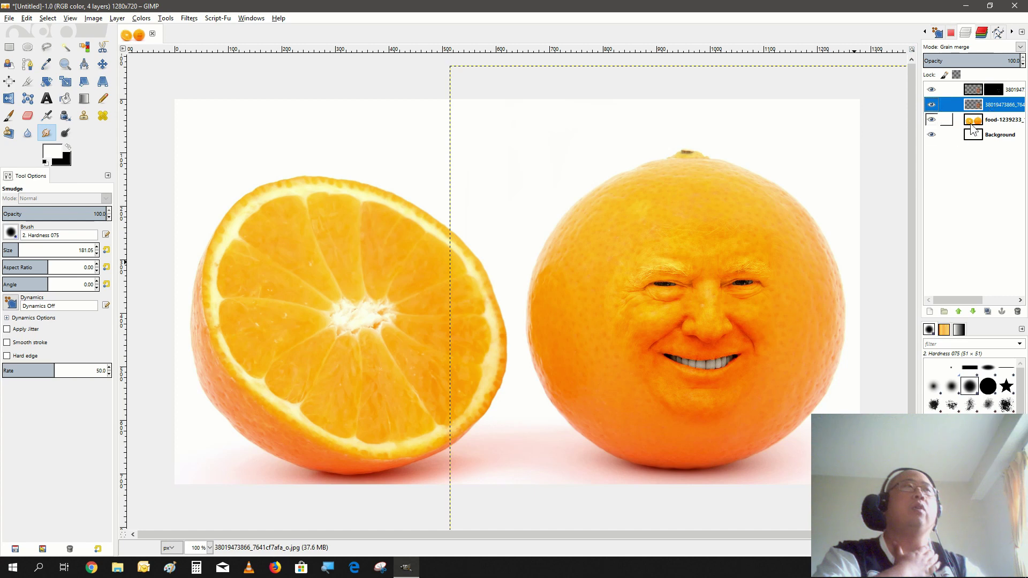
pyautogui.moveTo(777, 407)
pyautogui.mouseDown()
pyautogui.moveTo(785, 401)
pyautogui.moveTo(751, 440)
pyautogui.moveTo(685, 459)
pyautogui.moveTo(712, 441)
pyautogui.moveTo(648, 445)
pyautogui.moveTo(764, 432)
pyautogui.moveTo(663, 432)
pyautogui.moveTo(619, 395)
pyautogui.moveTo(601, 433)
pyautogui.moveTo(598, 399)
pyautogui.mouseUp()
pyautogui.moveTo(611, 328)
pyautogui.mouseDown()
pyautogui.moveTo(555, 331)
pyautogui.moveTo(612, 319)
pyautogui.moveTo(604, 315)
pyautogui.moveTo(602, 342)
pyautogui.moveTo(601, 312)
pyautogui.mouseUp()
pyautogui.moveTo(600, 212)
pyautogui.mouseDown()
pyautogui.moveTo(699, 203)
pyautogui.moveTo(710, 207)
pyautogui.moveTo(647, 217)
pyautogui.moveTo(730, 226)
pyautogui.mouseUp()
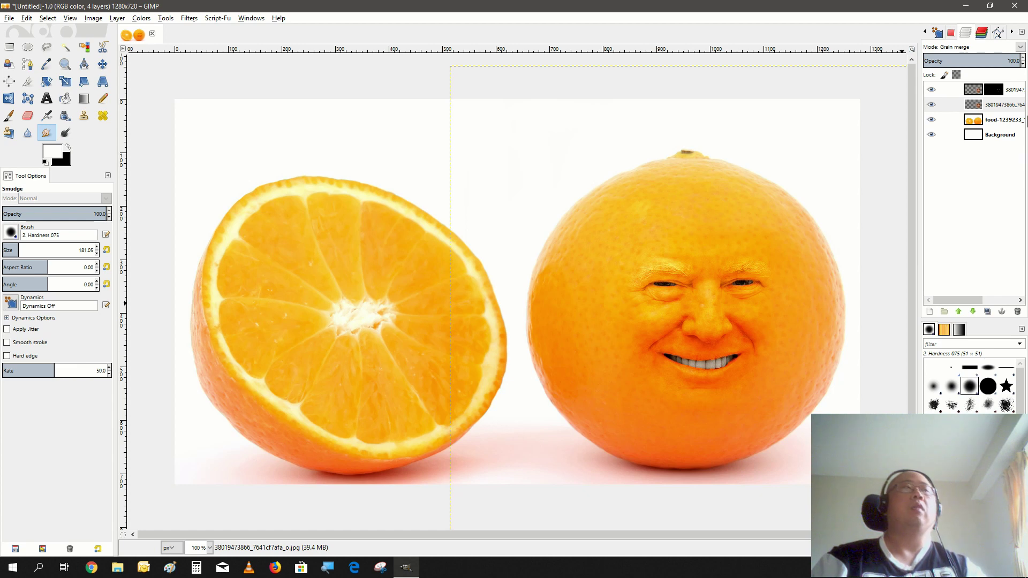
# Apply Brightness-Contrast to the upper face layer's image rather than its mask, with brightness 55 and contrast 27.
pyautogui.click(1013, 90)
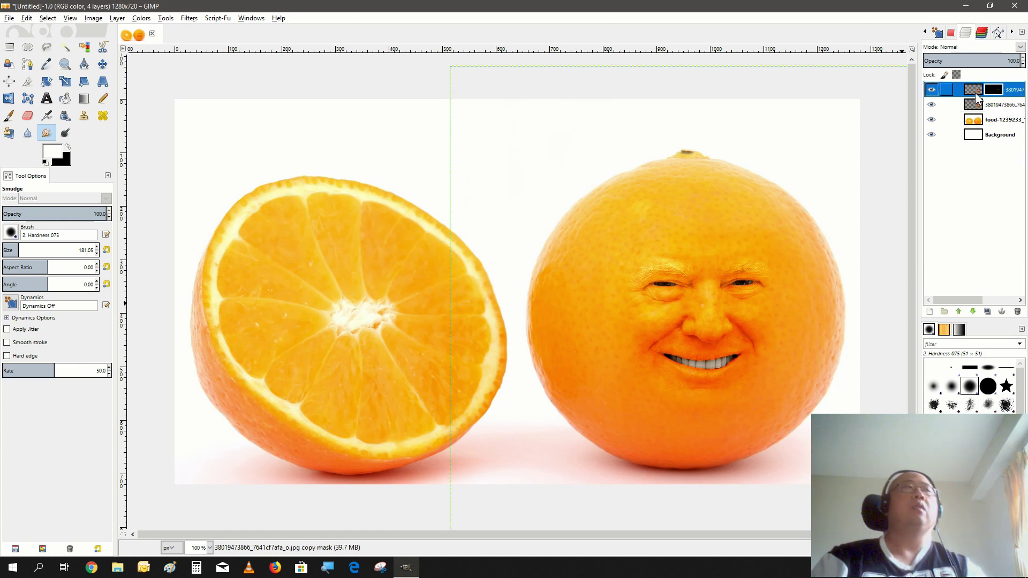
pyautogui.click(975, 91)
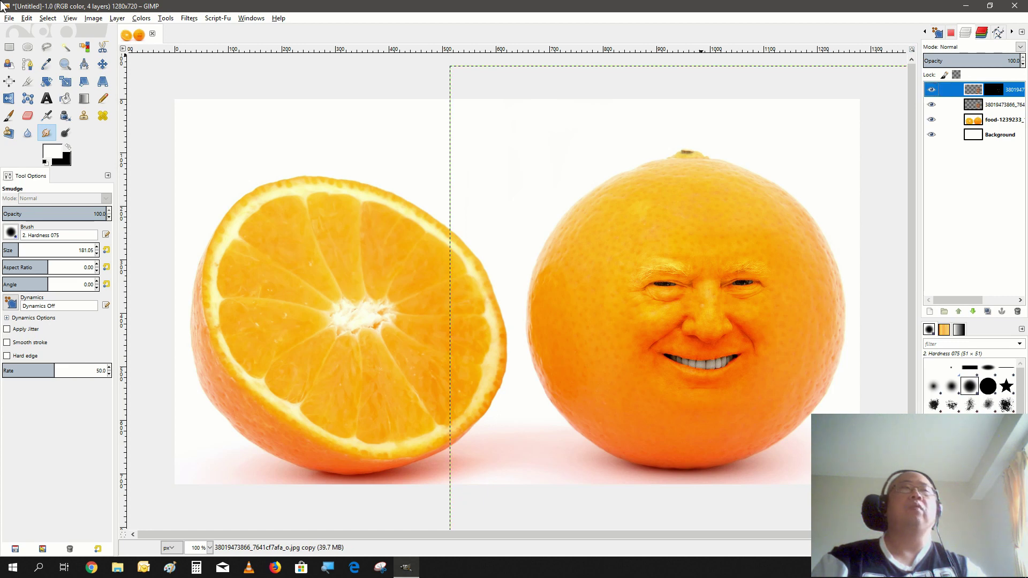
pyautogui.click(142, 19)
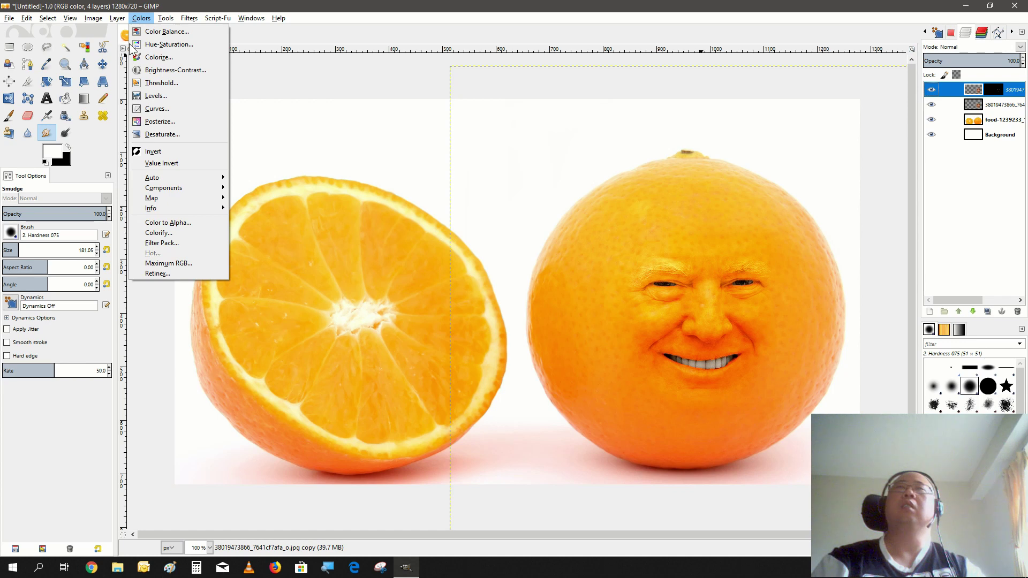
pyautogui.click(161, 70)
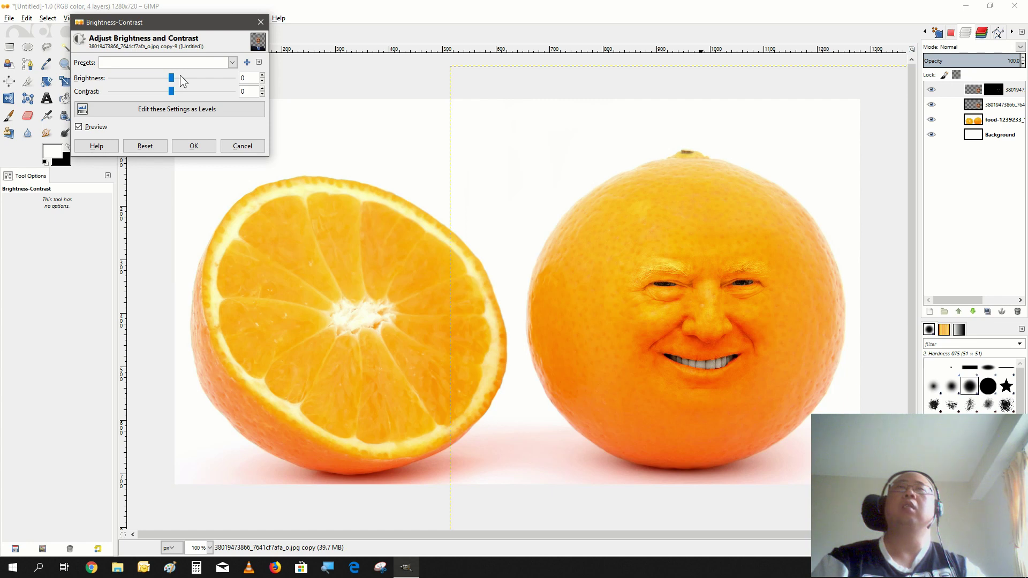
pyautogui.moveTo(180, 80); pyautogui.dragTo(209, 82)
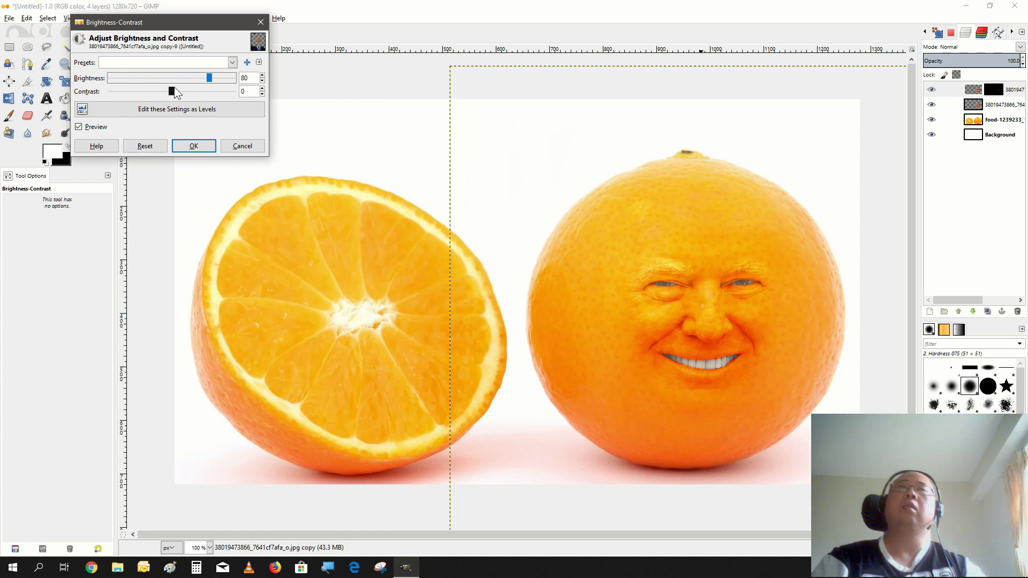
pyautogui.moveTo(186, 88)
pyautogui.mouseDown()
pyautogui.moveTo(199, 96)
pyautogui.moveTo(175, 91)
pyautogui.moveTo(204, 76)
pyautogui.moveTo(192, 78)
pyautogui.moveTo(198, 84)
pyautogui.mouseUp()
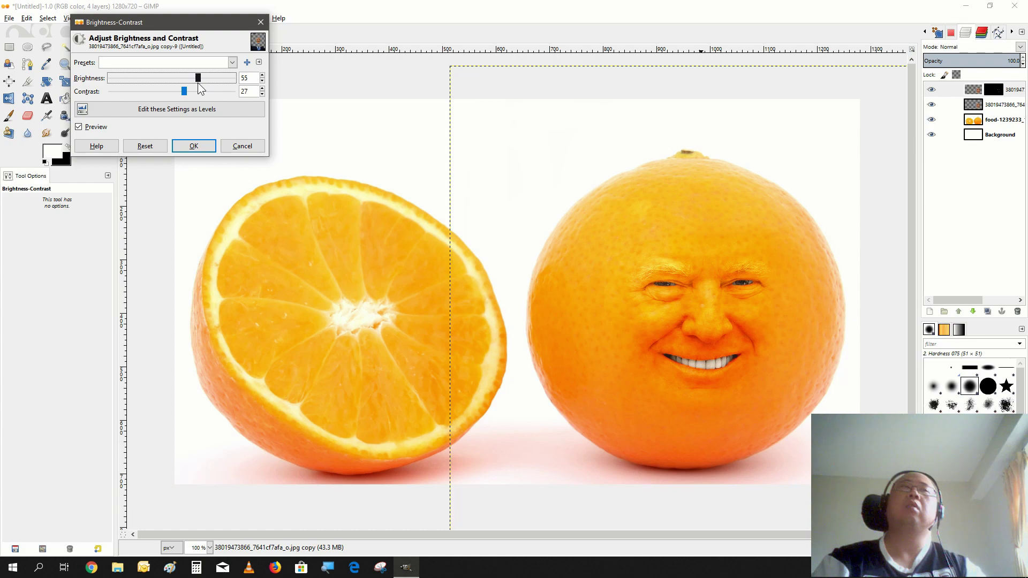
pyautogui.click(214, 152)
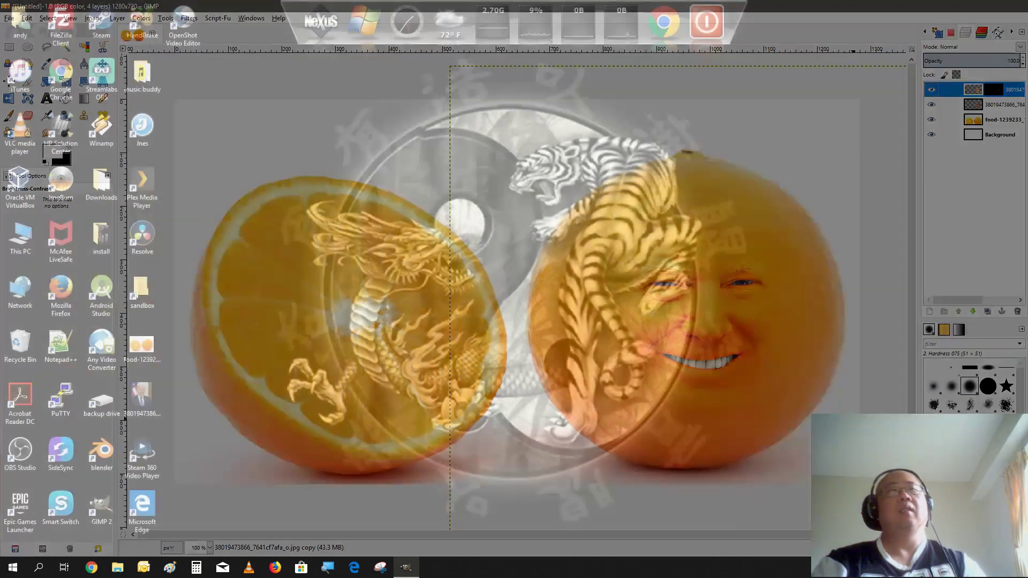